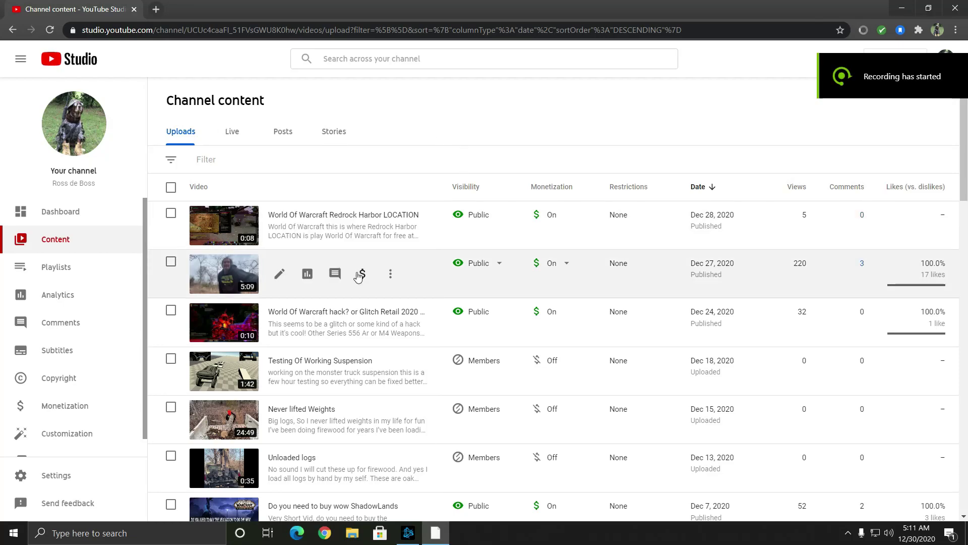
# Choose Promote from the Dec 27 video's Options menu in YouTube Studio.
pyautogui.click(391, 274)
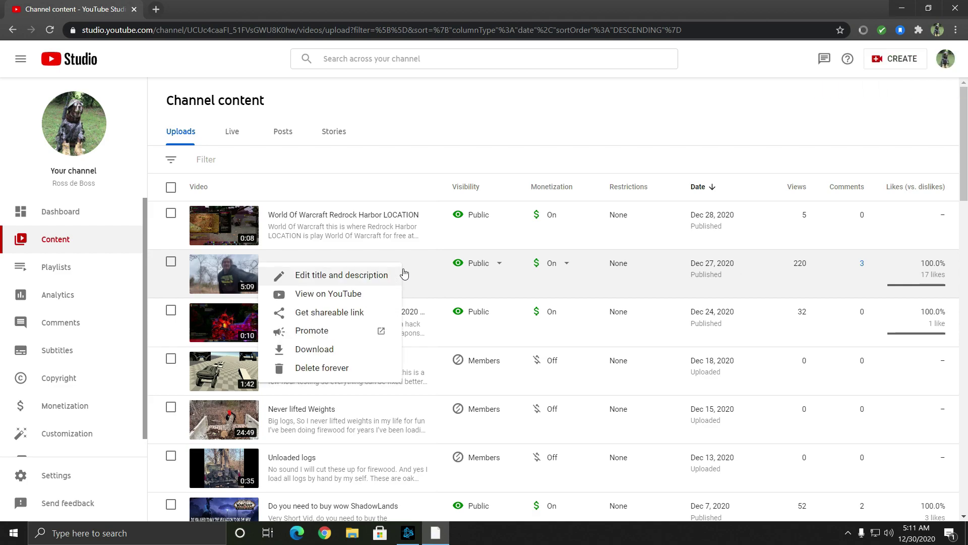
pyautogui.click(318, 337)
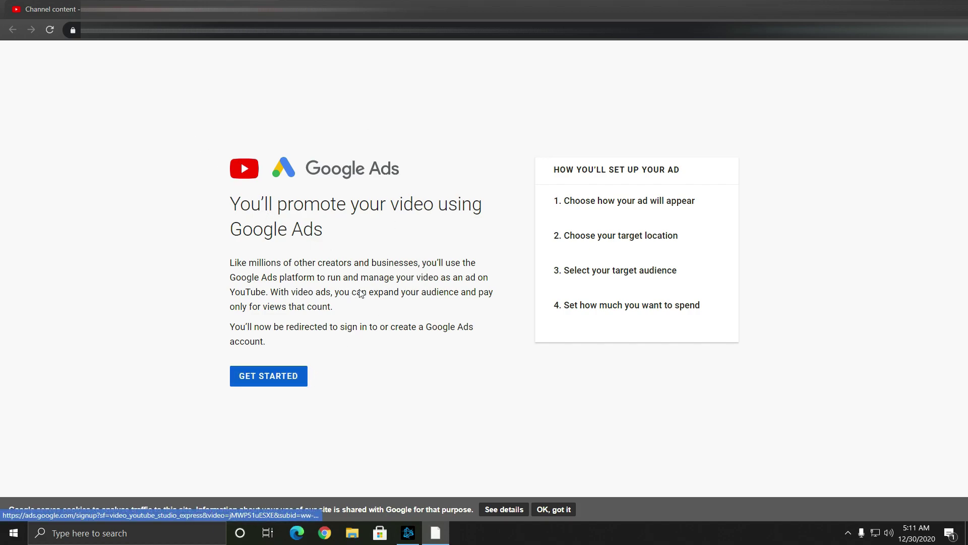
# Start the ad setup and have the ad play automatically before, during or after other YouTube videos.
pyautogui.click(254, 376)
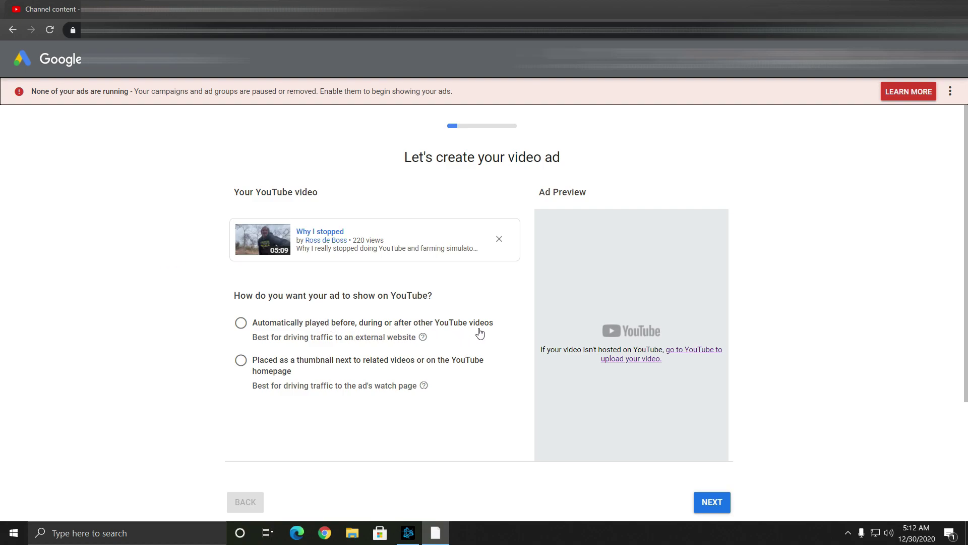
pyautogui.click(241, 323)
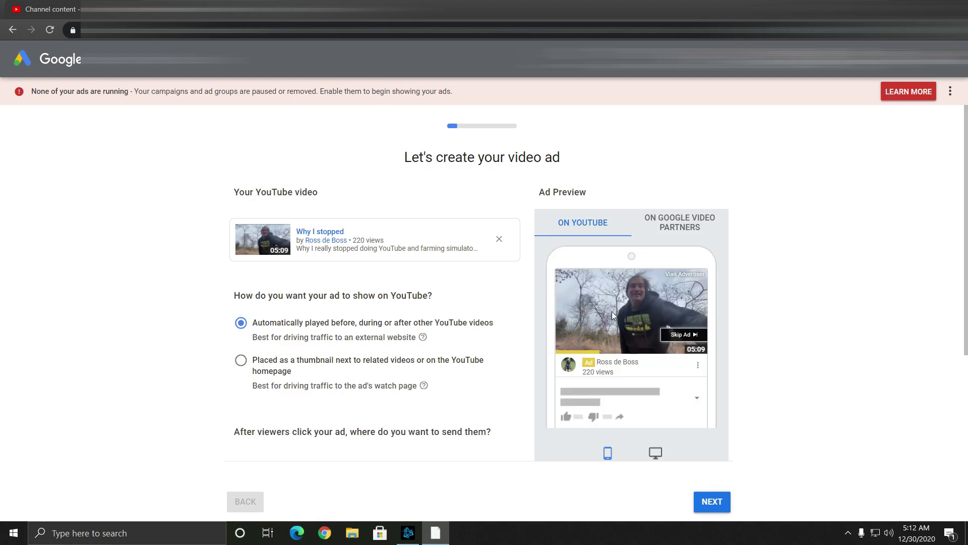
pyautogui.scroll(-5, 197, 316)
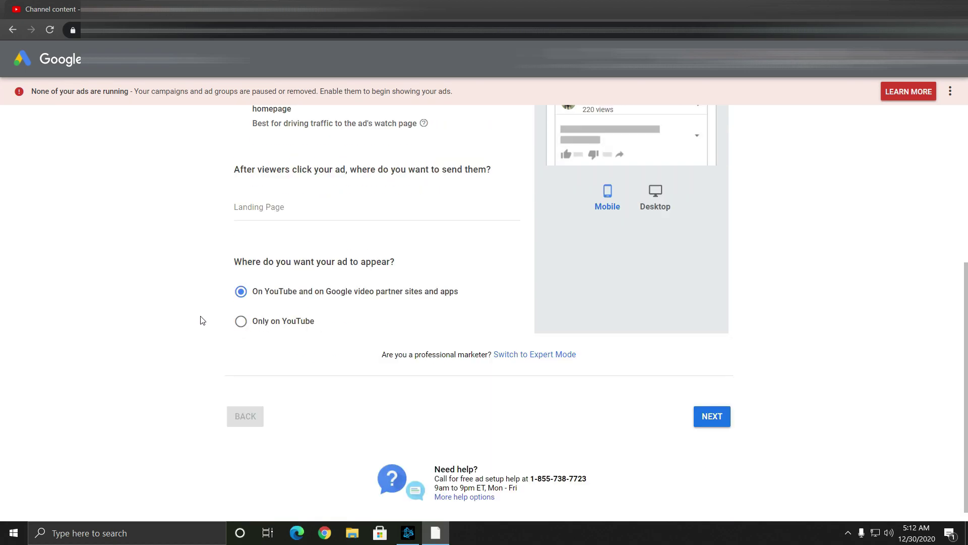
pyautogui.scroll(-1, 207, 309)
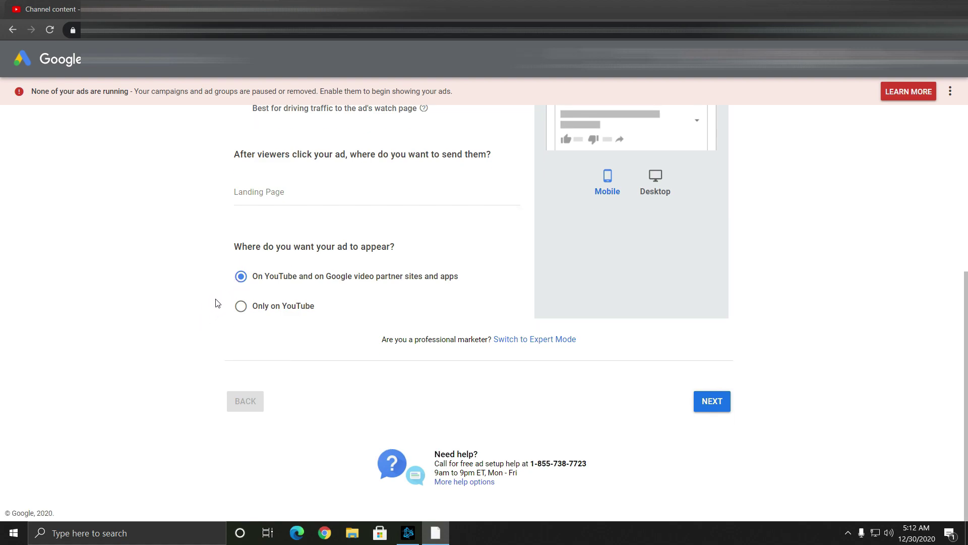
pyautogui.scroll(1, 217, 303)
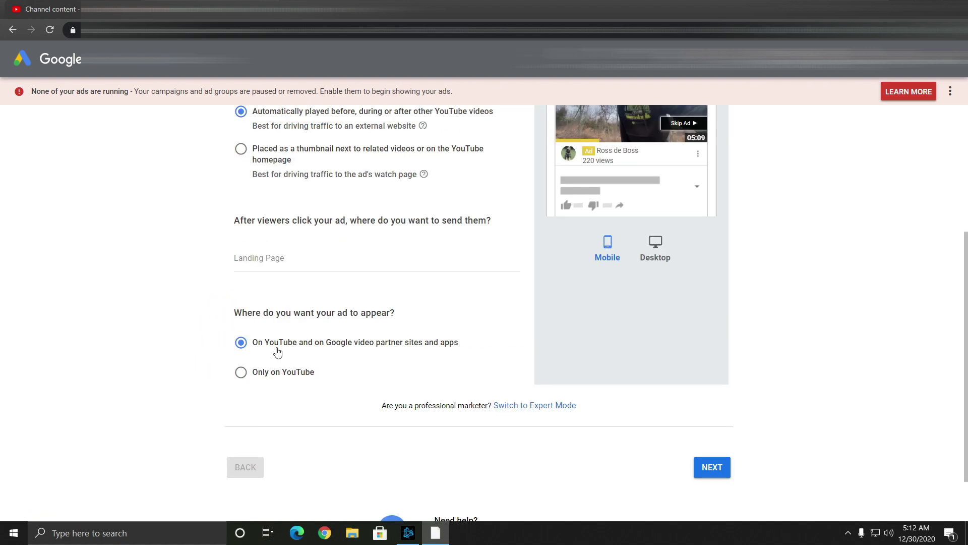
pyautogui.scroll(1, 454, 350)
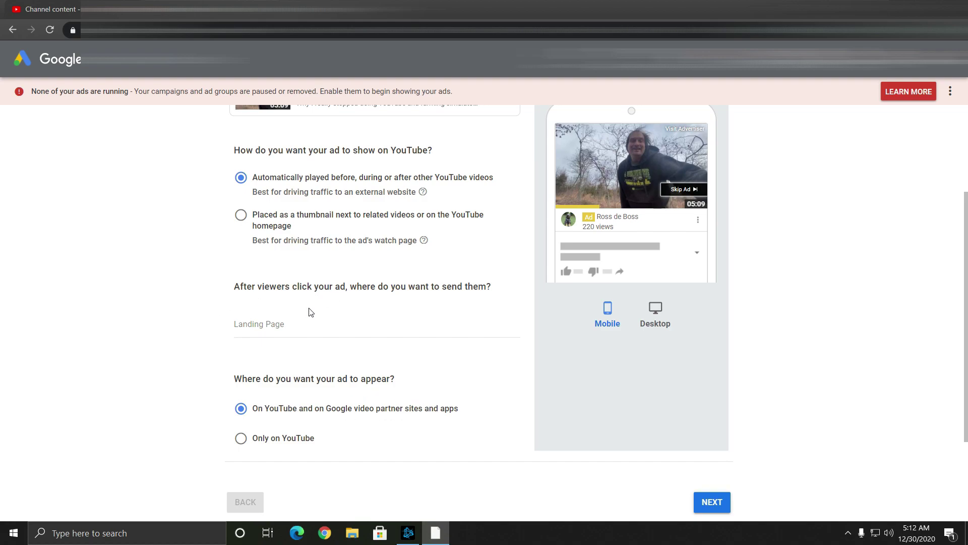
pyautogui.click(270, 333)
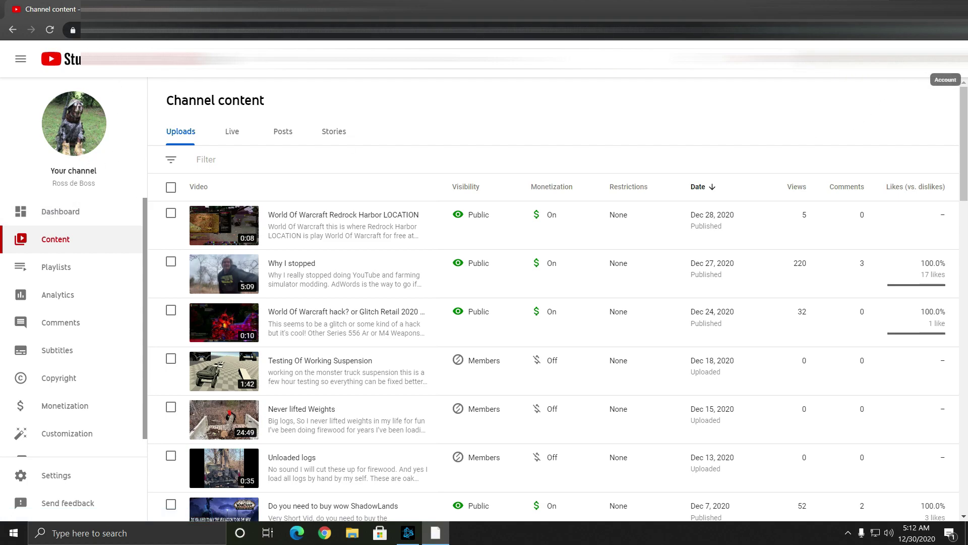
# Go to the channel's YouTube page through the account menu and copy its web address.
pyautogui.click(946, 59)
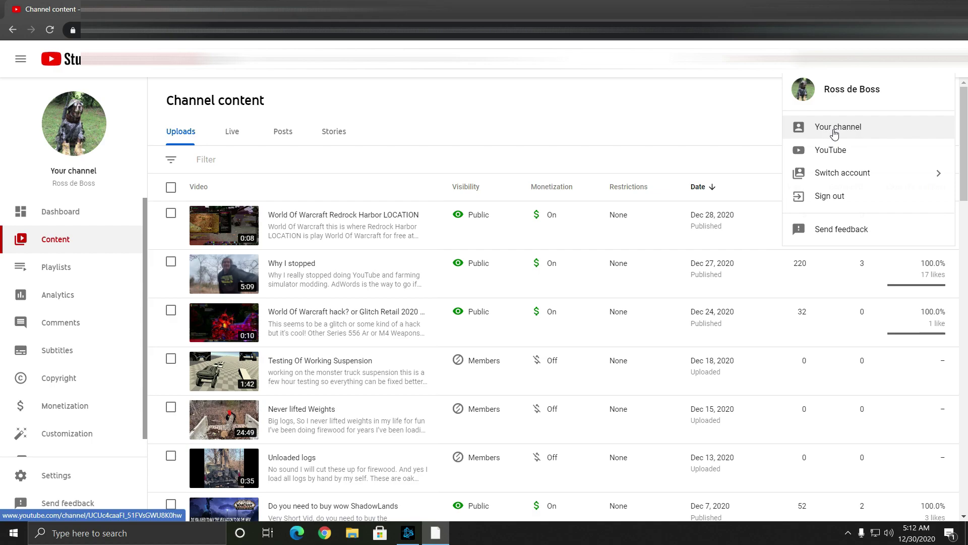
pyautogui.click(835, 132)
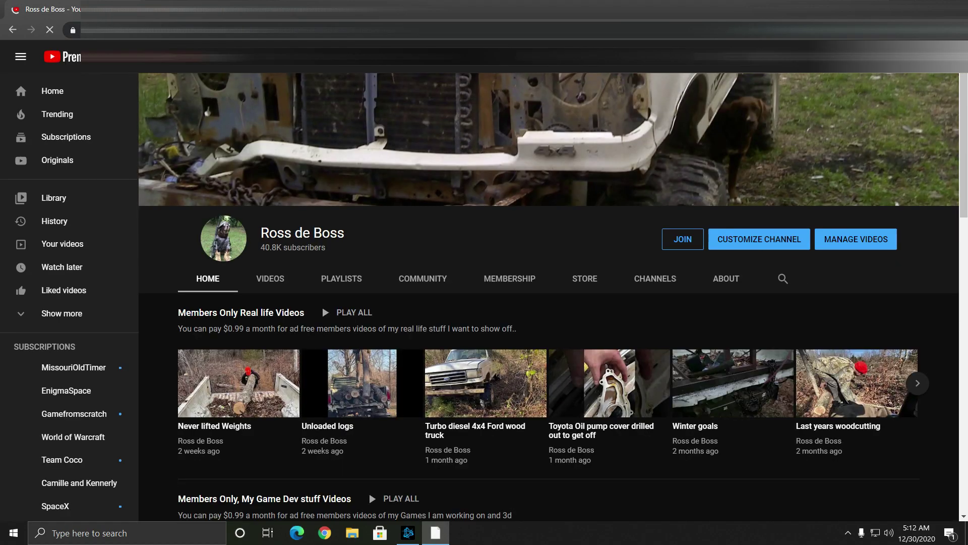
pyautogui.rightClick(207, 31)
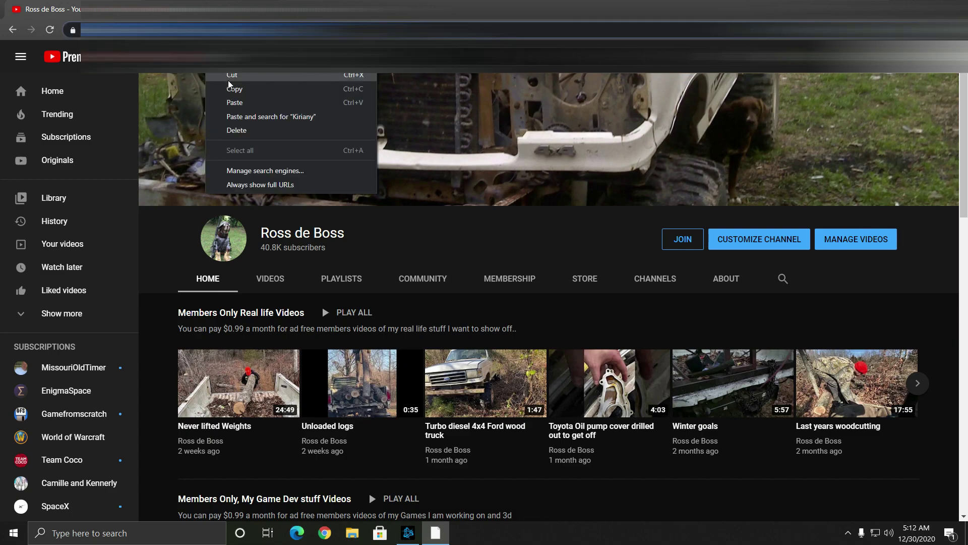
pyautogui.click(233, 89)
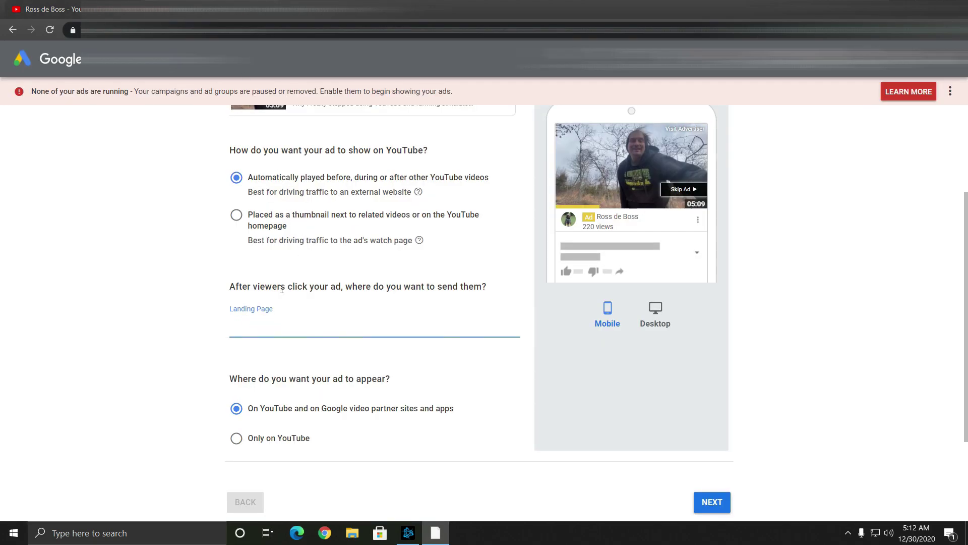
# Paste the channel address as the ad's landing page and continue to locations and languages.
pyautogui.rightClick(253, 328)
pyautogui.click(284, 408)
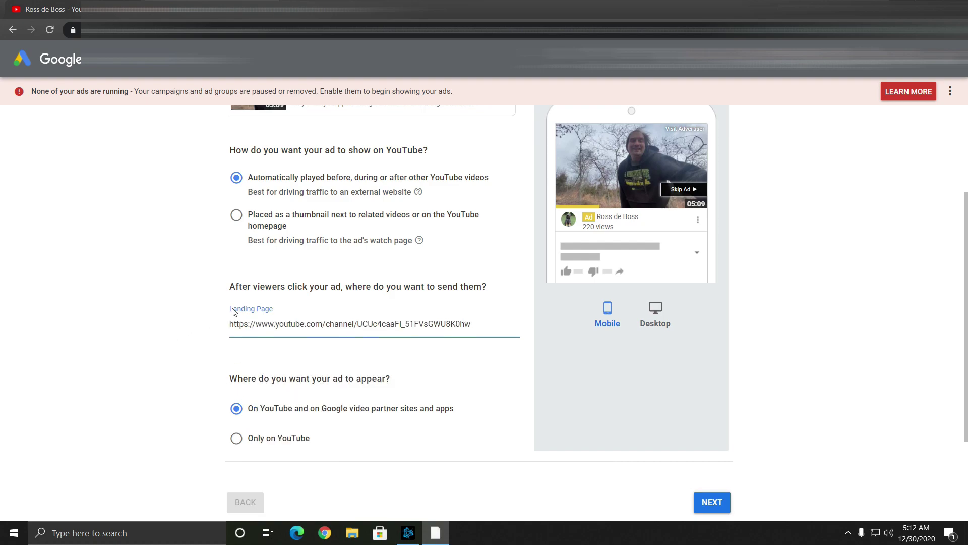
pyautogui.scroll(-2, 237, 404)
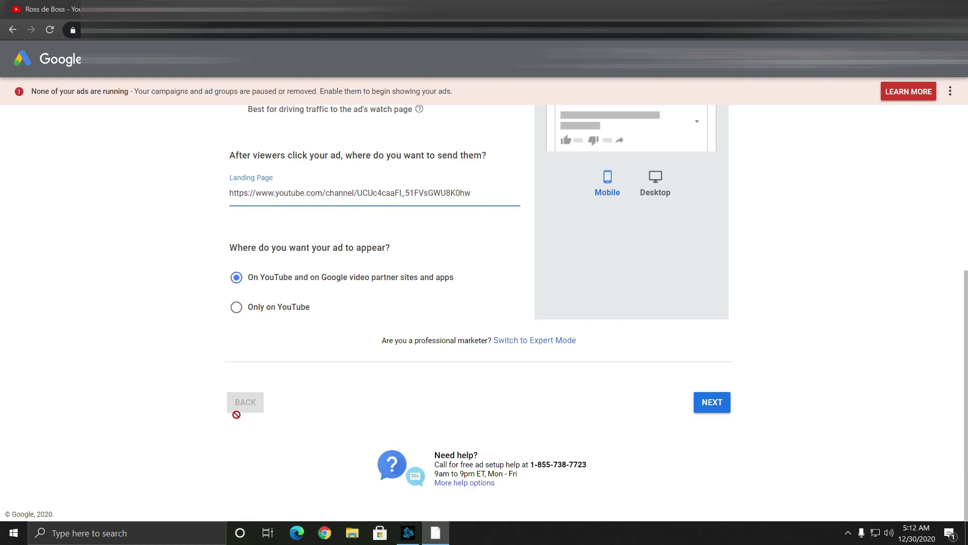
pyautogui.scroll(1, 492, 454)
pyautogui.click(730, 475)
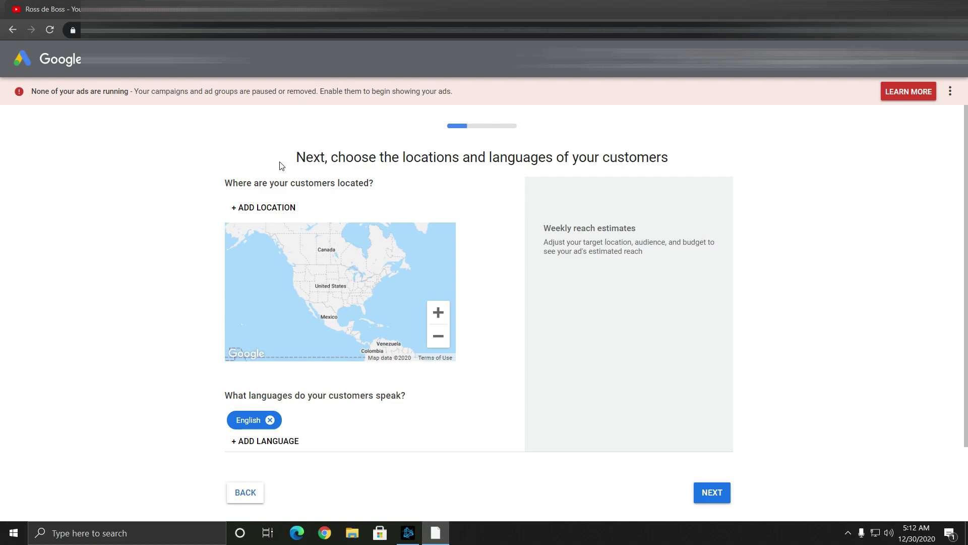
# Add Missouri, United States as the campaign's target location.
pyautogui.scroll(-3, 251, 233)
pyautogui.scroll(1, 194, 257)
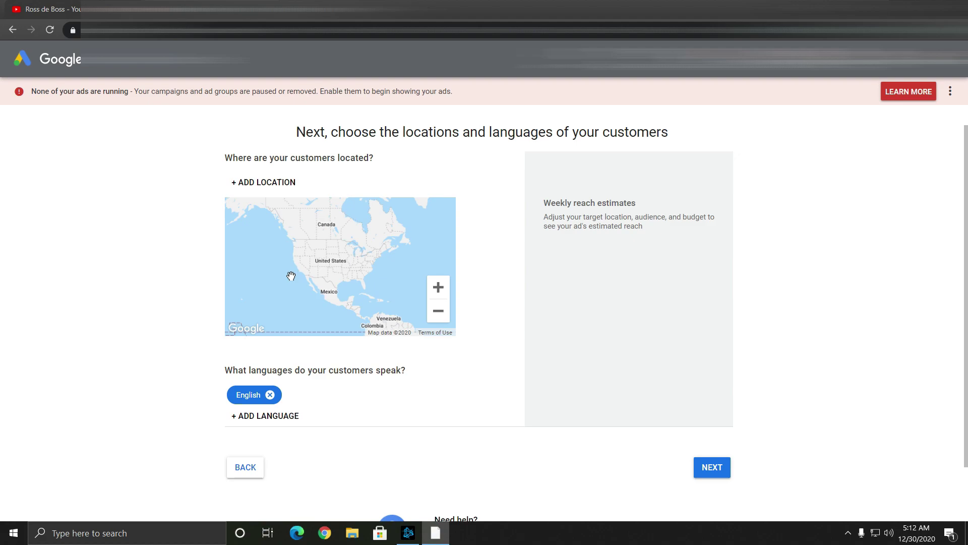
pyautogui.scroll(1, 291, 275)
pyautogui.click(248, 210)
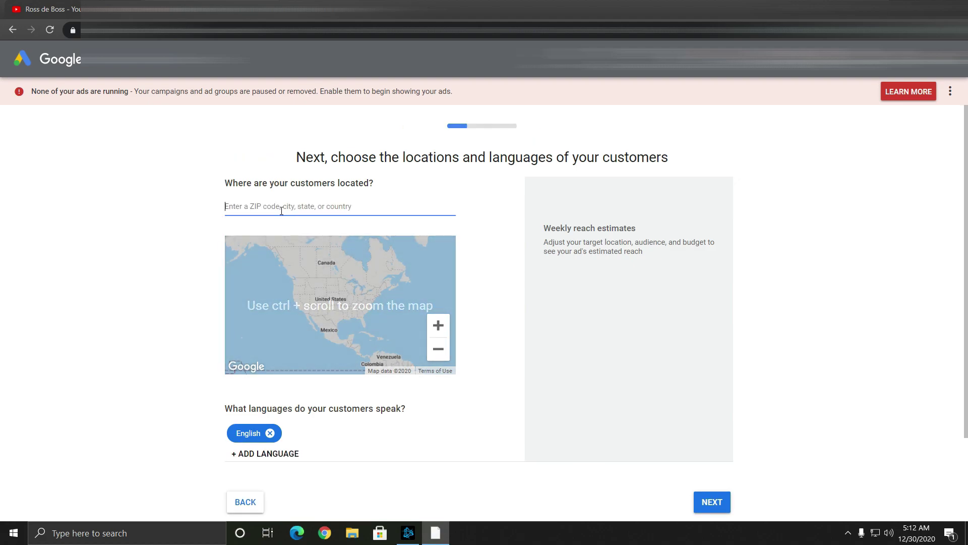
pyautogui.write('m')
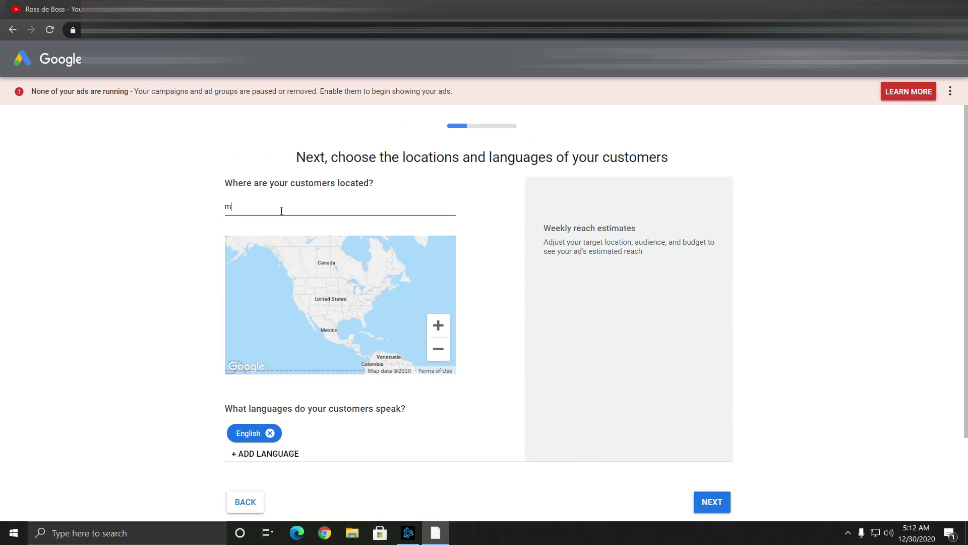
pyautogui.write('o')
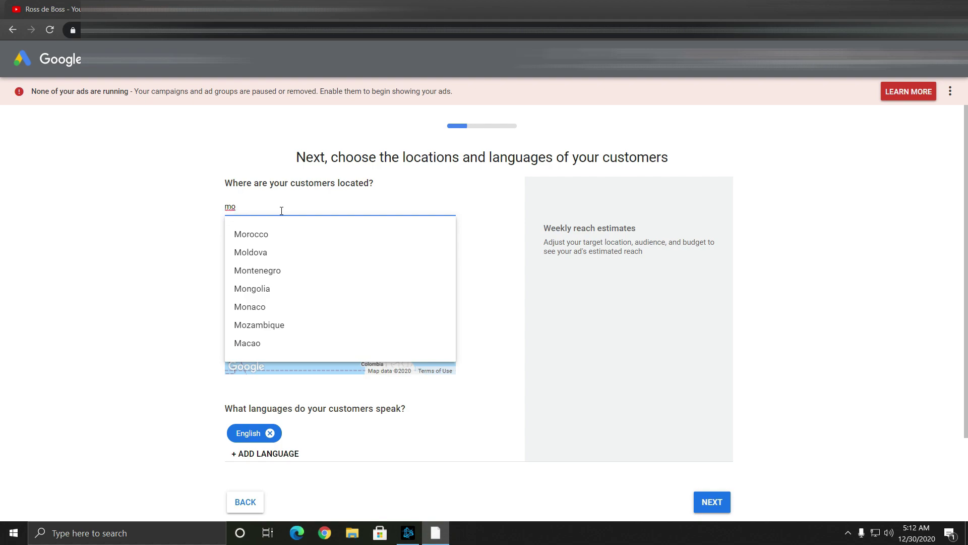
pyautogui.write('iss')
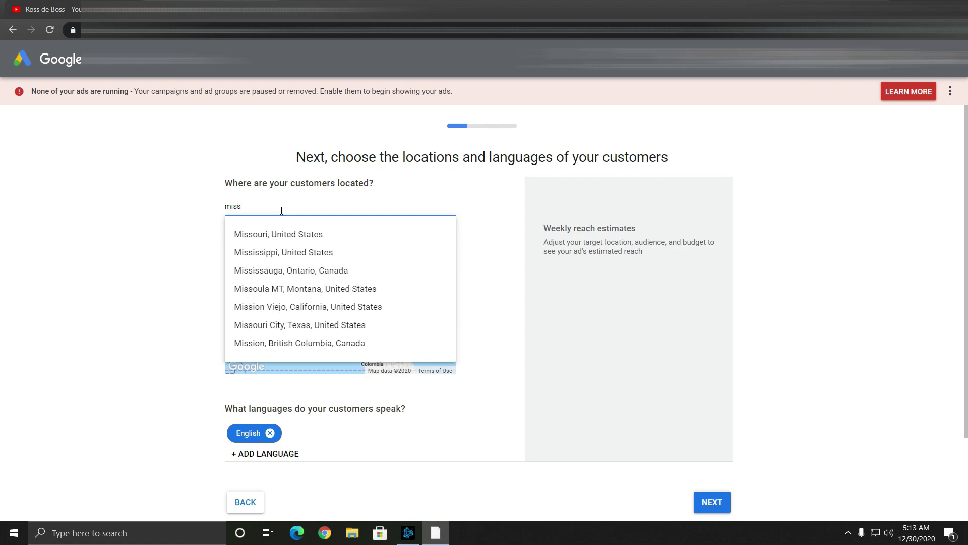
pyautogui.click(267, 235)
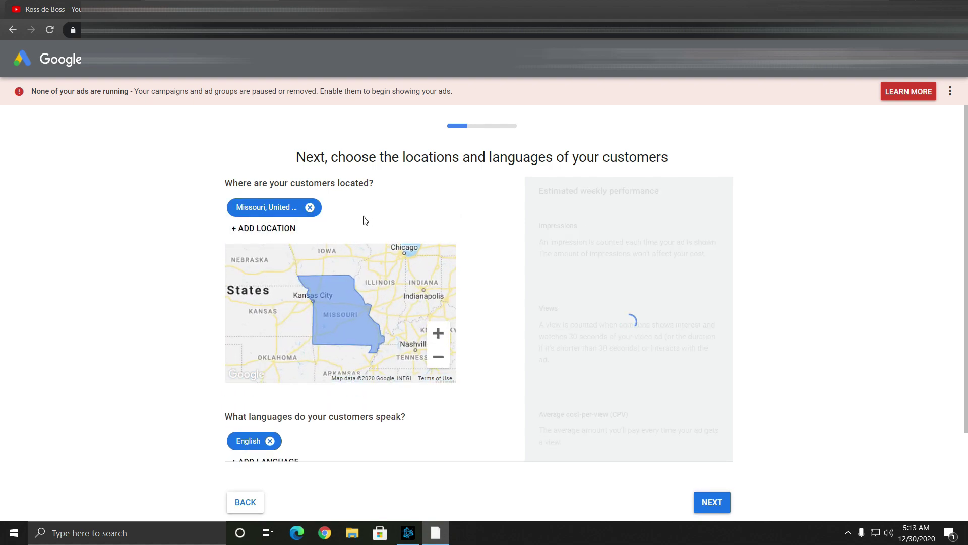
pyautogui.click(273, 233)
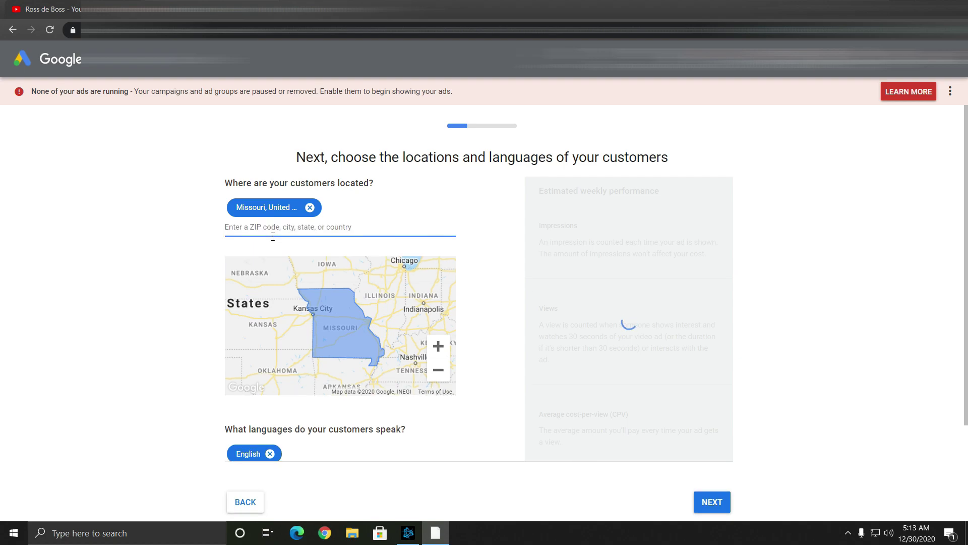
pyautogui.click(385, 310)
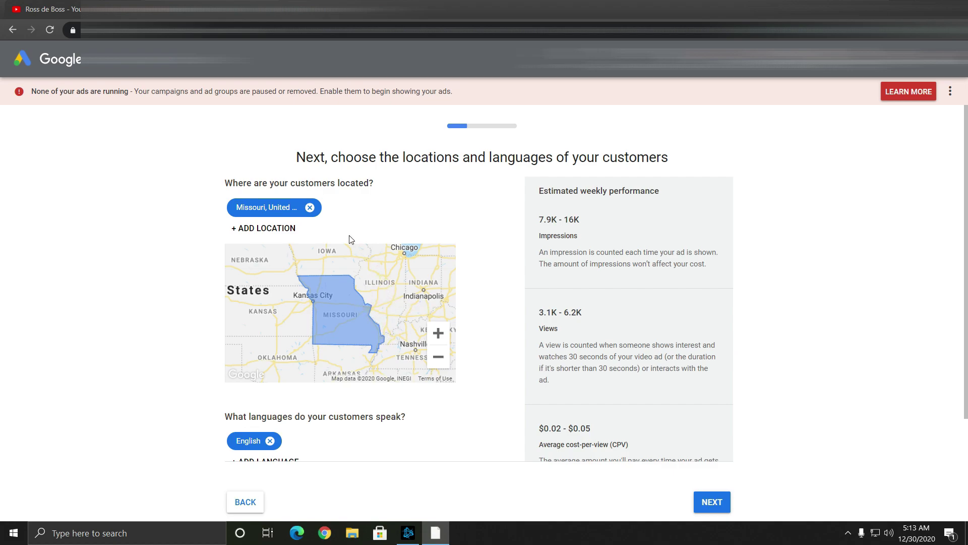
# Add Arkansas and Dallas, Texas as further target locations.
pyautogui.click(261, 231)
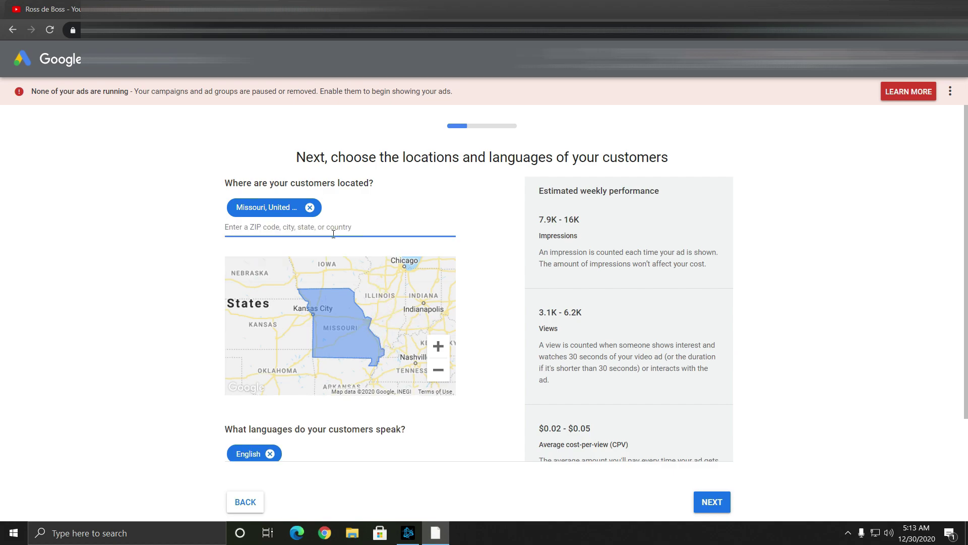
pyautogui.write('aqrk')
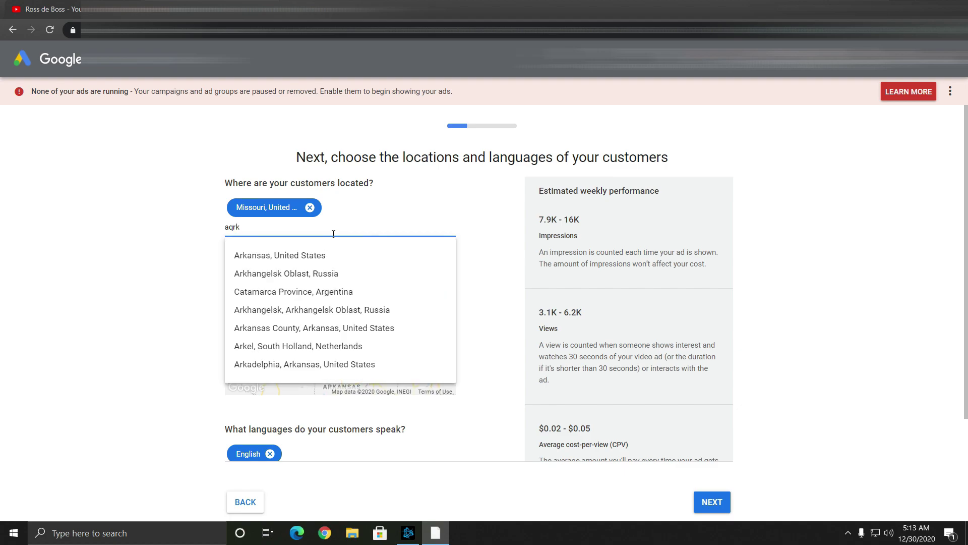
pyautogui.click(314, 253)
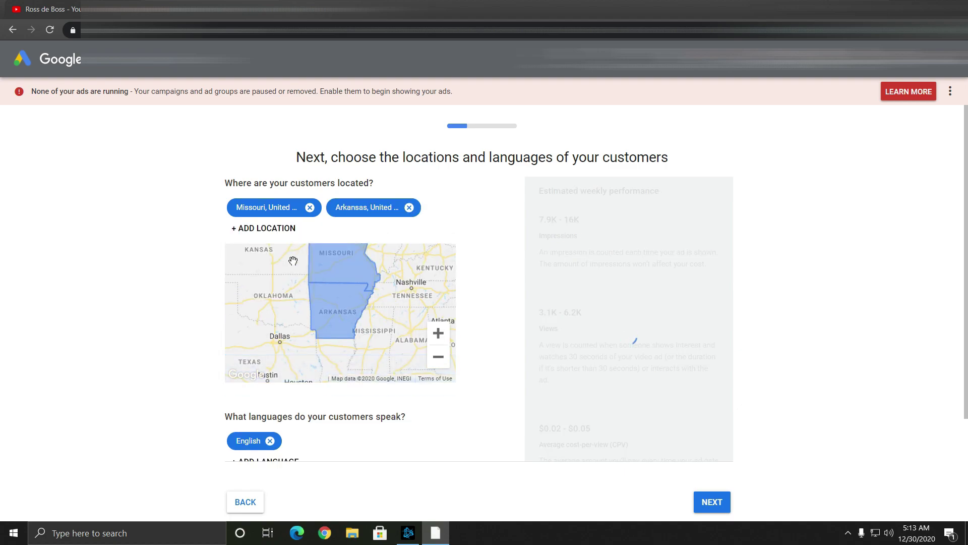
pyautogui.click(269, 229)
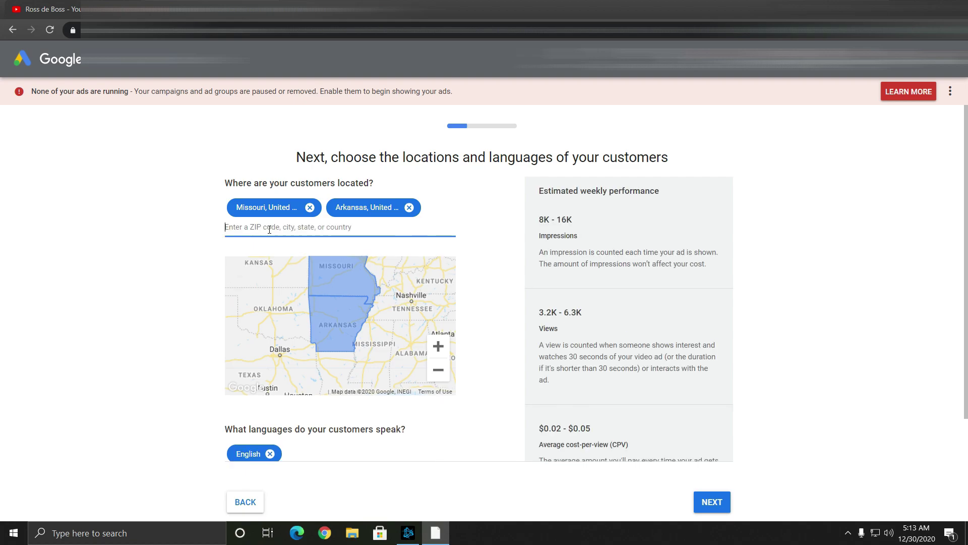
pyautogui.write('Dall')
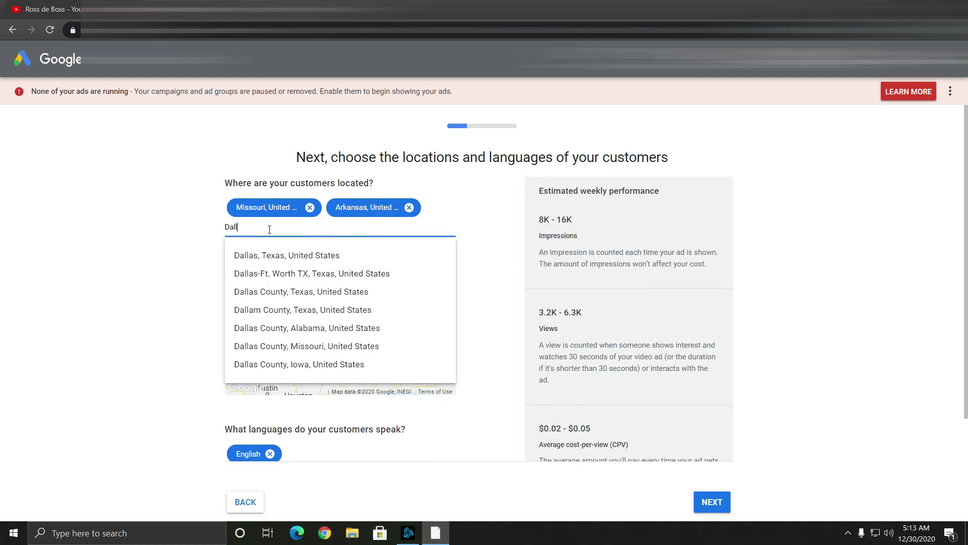
pyautogui.click(253, 254)
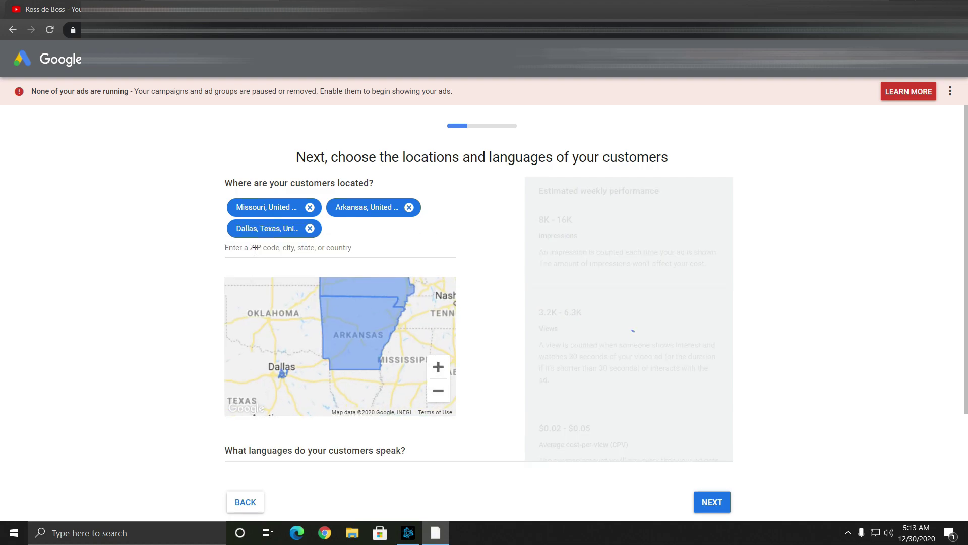
# Review the three locations and English language, then go on to demographics.
pyautogui.scroll(-3, 217, 260)
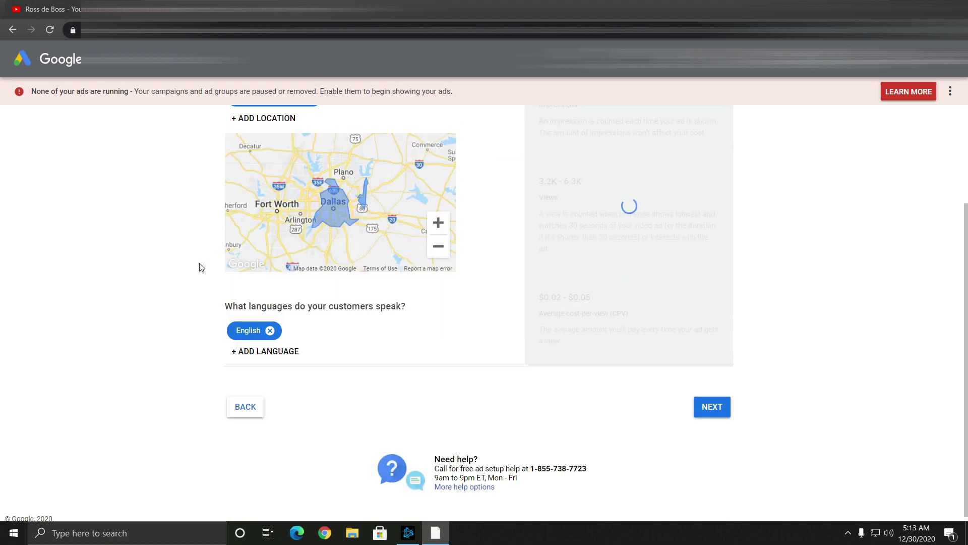
pyautogui.scroll(3, 219, 293)
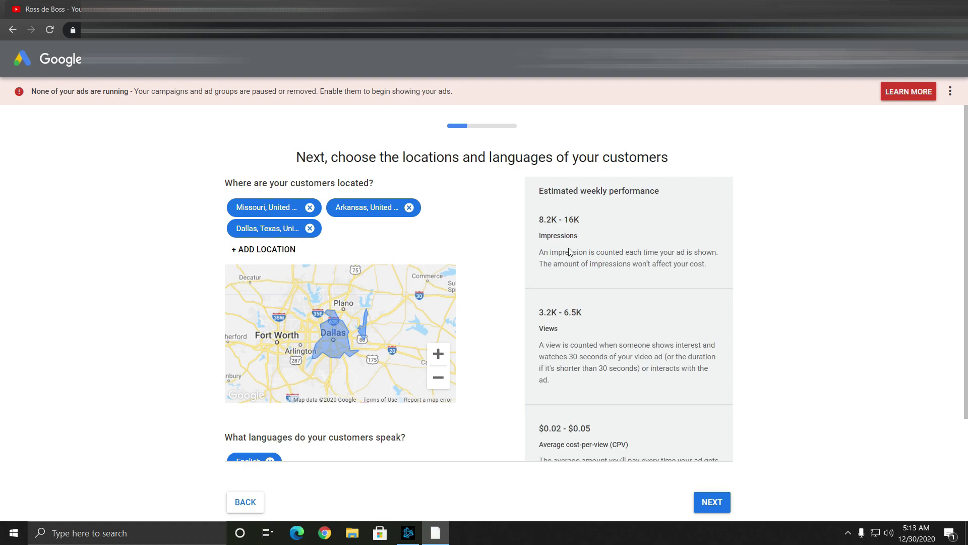
pyautogui.scroll(-3, 169, 328)
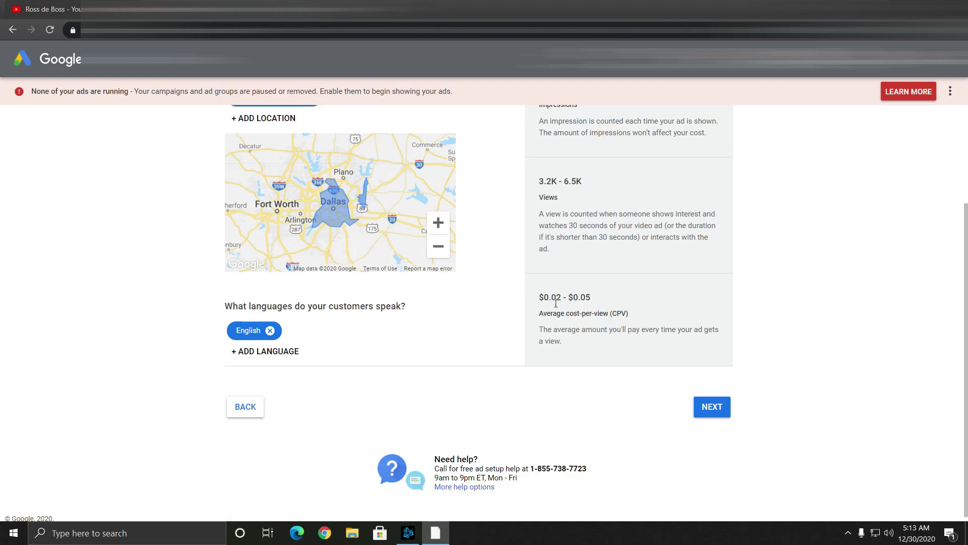
pyautogui.scroll(1, 550, 247)
pyautogui.scroll(-2, 378, 328)
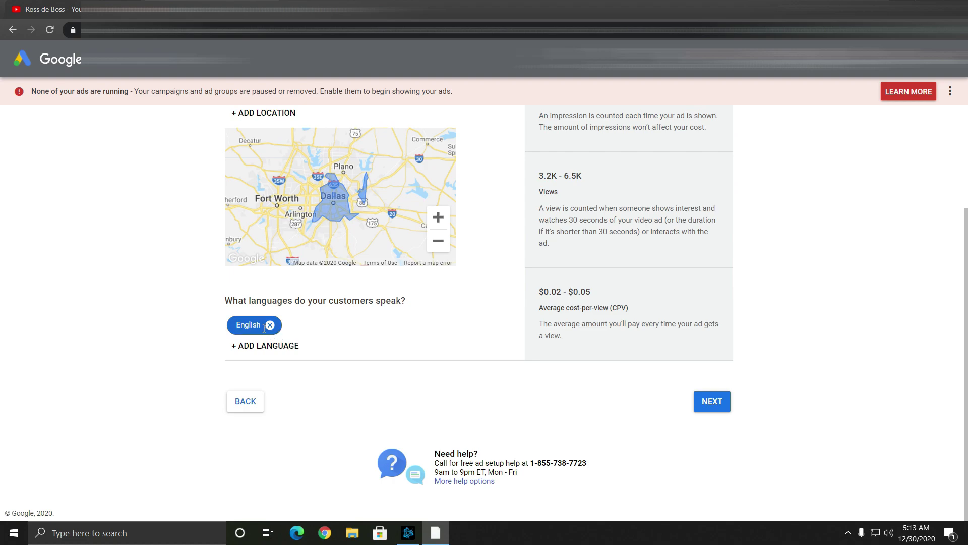
pyautogui.scroll(3, 441, 338)
pyautogui.scroll(-3, 570, 331)
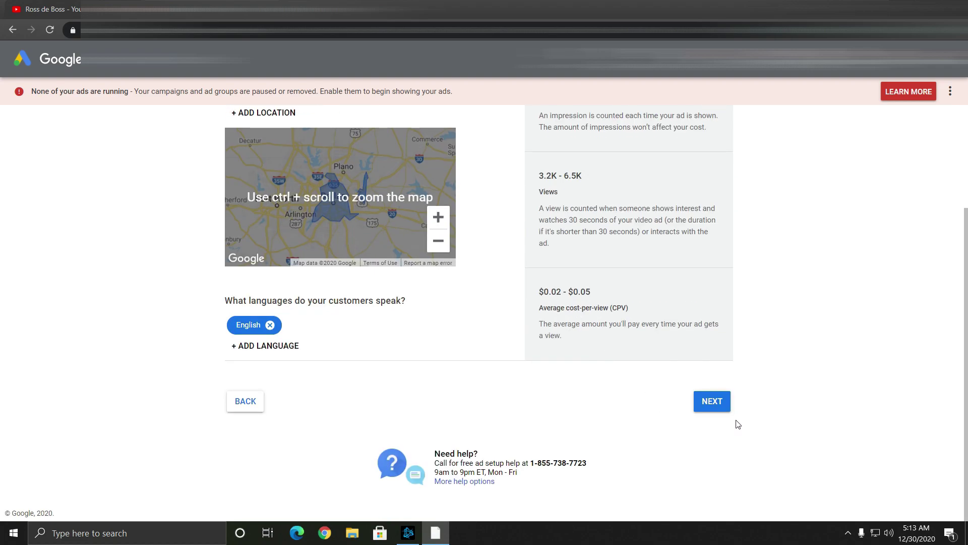
pyautogui.click(720, 405)
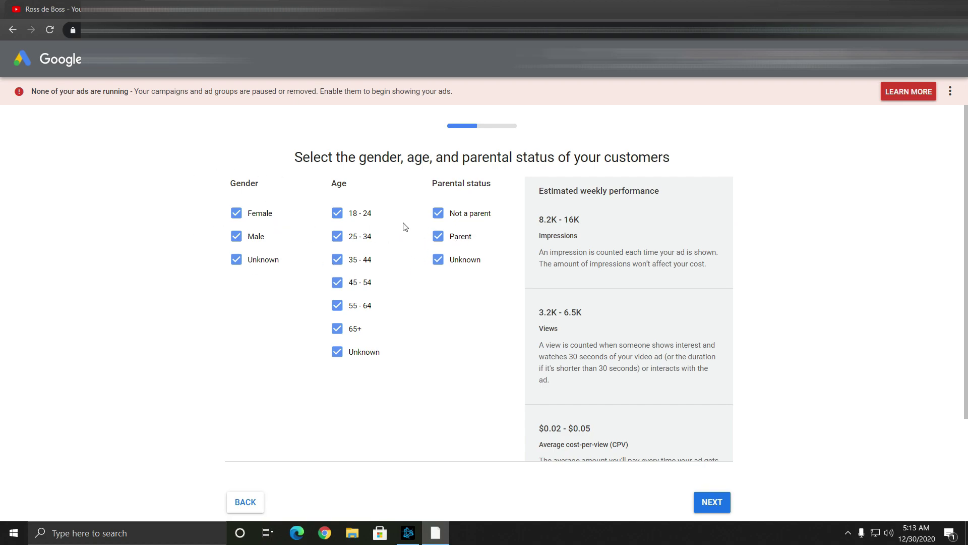
# Leave every gender, age and parental status checked and move on to interests.
pyautogui.scroll(-3, 405, 226)
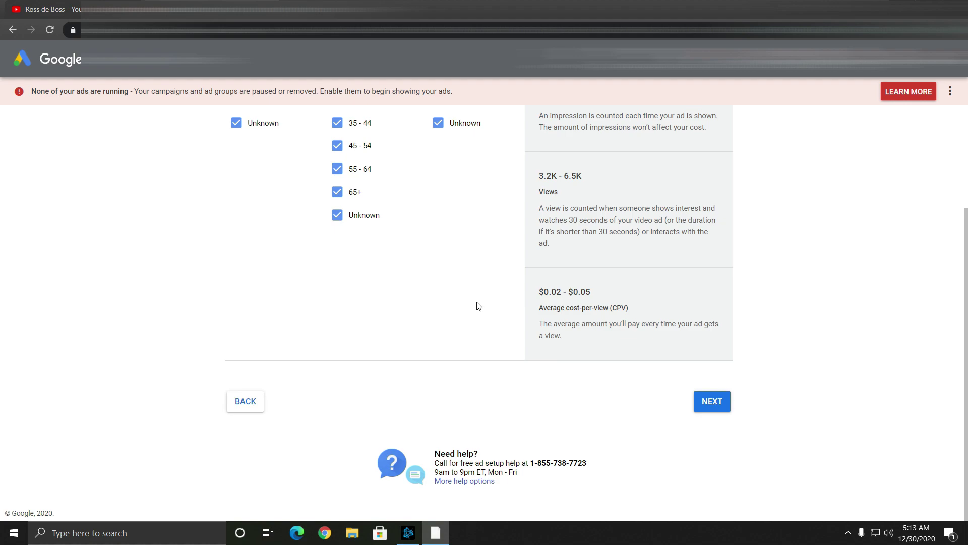
pyautogui.scroll(1, 479, 307)
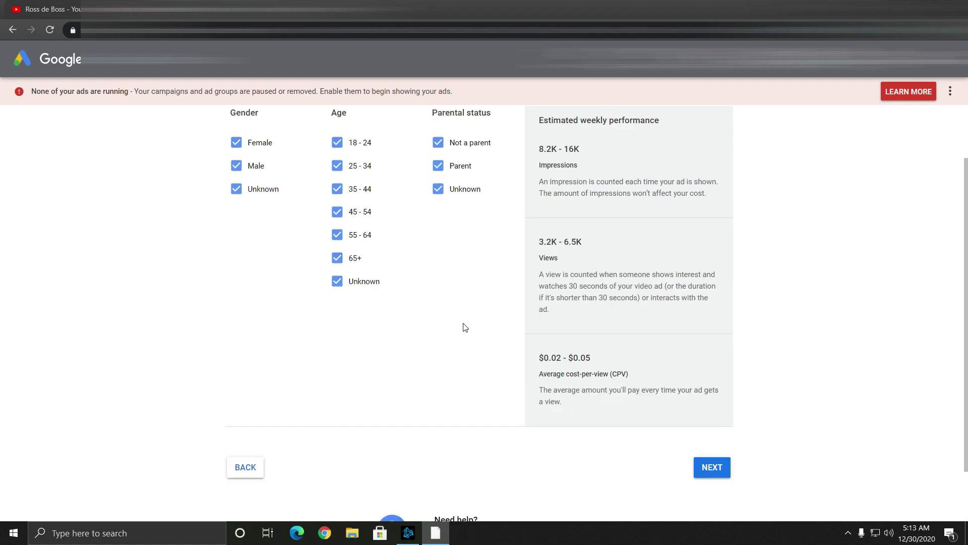
pyautogui.click(711, 467)
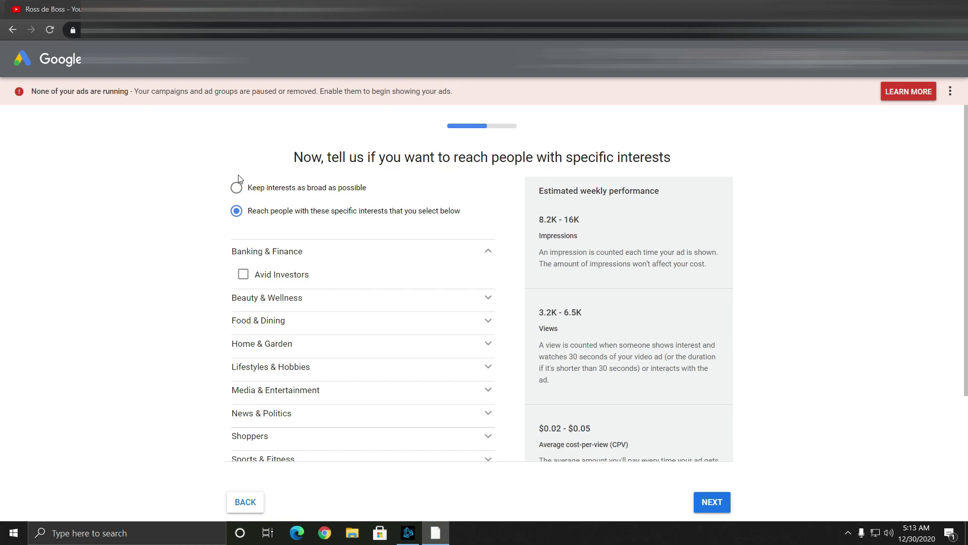
# Preview the specific interest categories, then settle on 'Keep interests as broad as possible'.
pyautogui.click(235, 187)
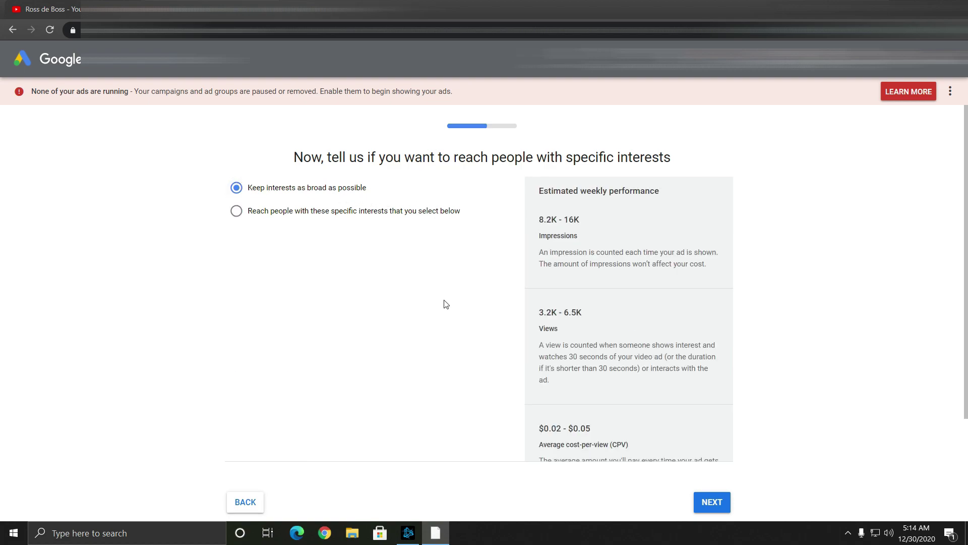
pyautogui.click(248, 212)
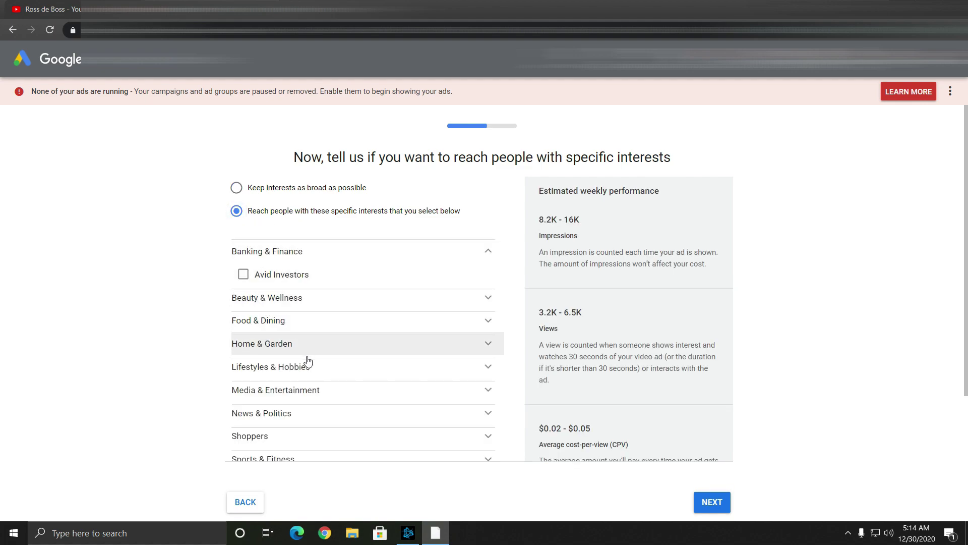
pyautogui.scroll(-1, 305, 366)
pyautogui.scroll(-2, 268, 373)
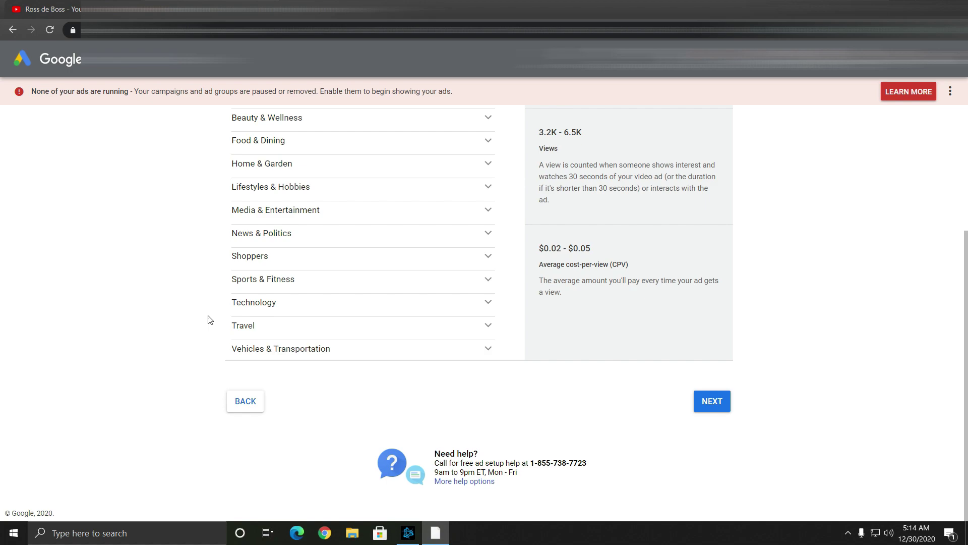
pyautogui.scroll(1, 210, 320)
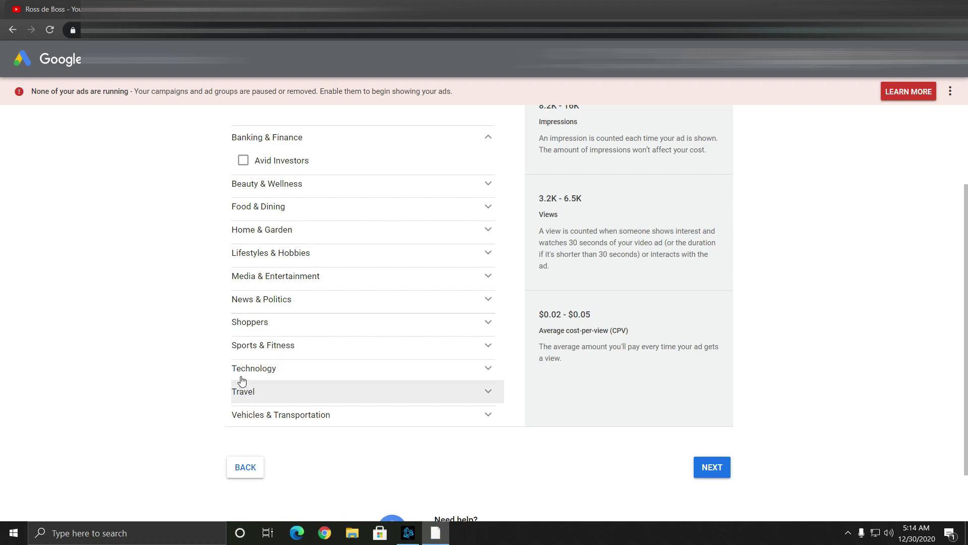
pyautogui.scroll(3, 252, 161)
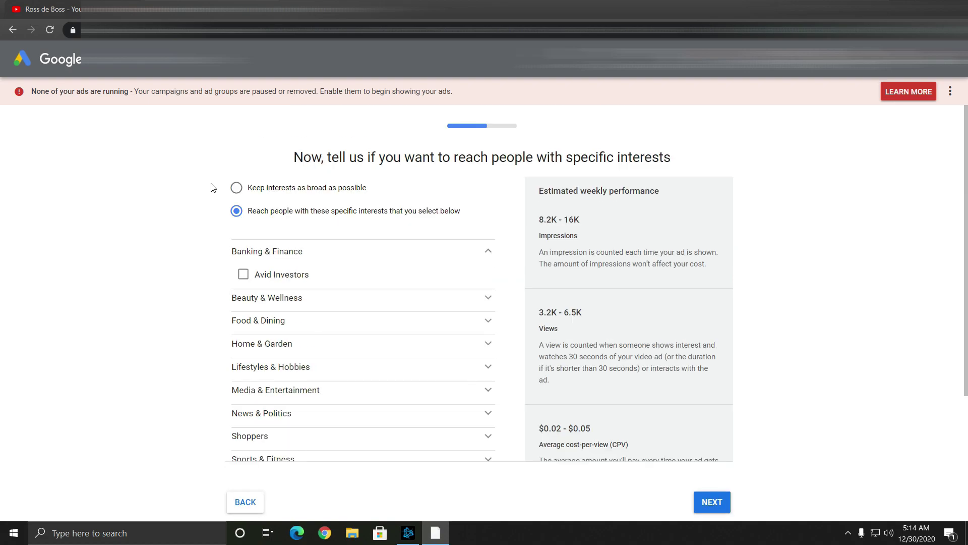
pyautogui.click(242, 190)
pyautogui.scroll(-2, 553, 405)
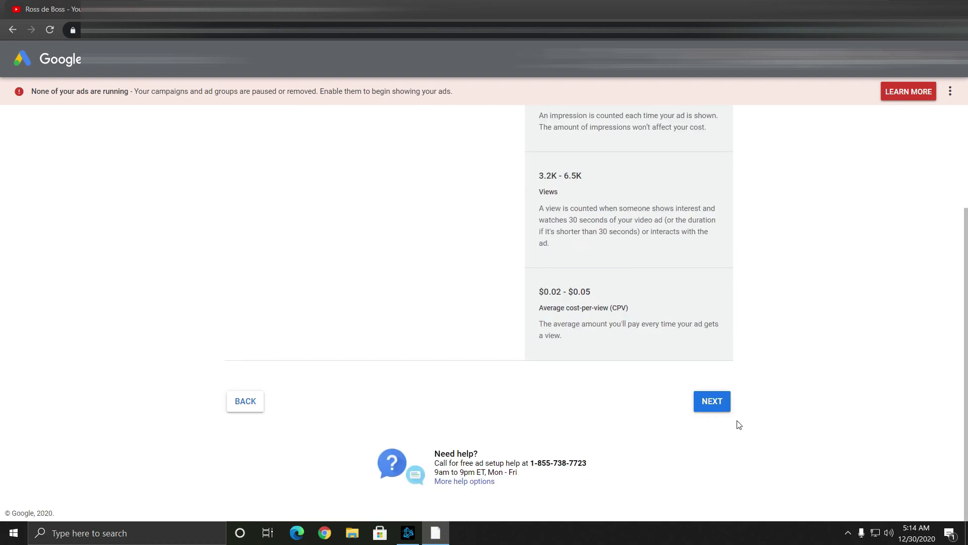
# Replace the $20.00 daily budget with $5.00.
pyautogui.click(706, 401)
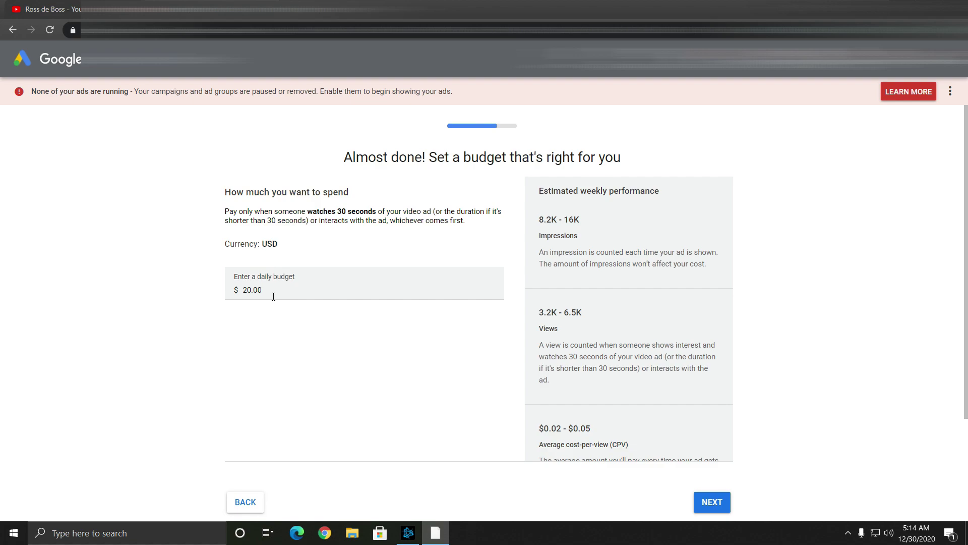
pyautogui.moveTo(243, 297); pyautogui.dragTo(264, 297)
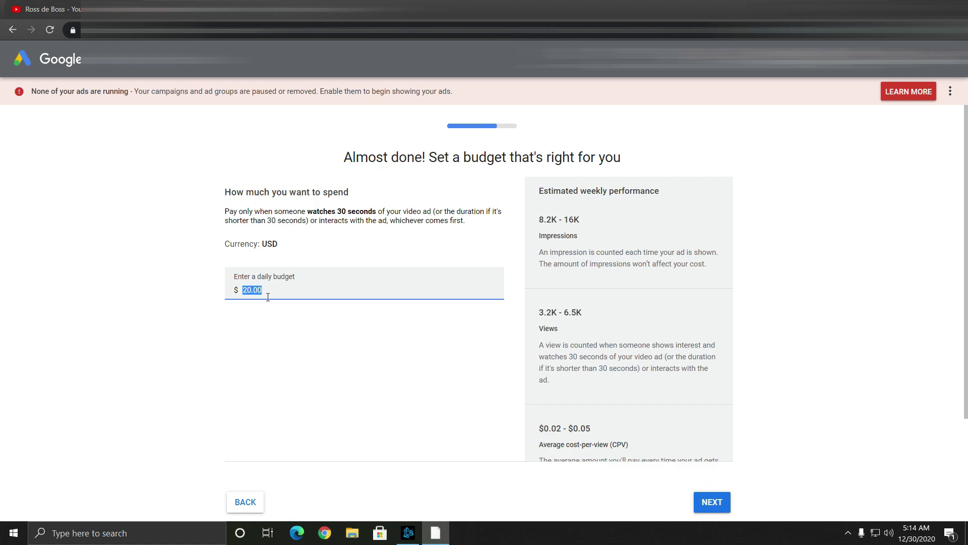
pyautogui.moveTo(539, 221); pyautogui.dragTo(583, 222)
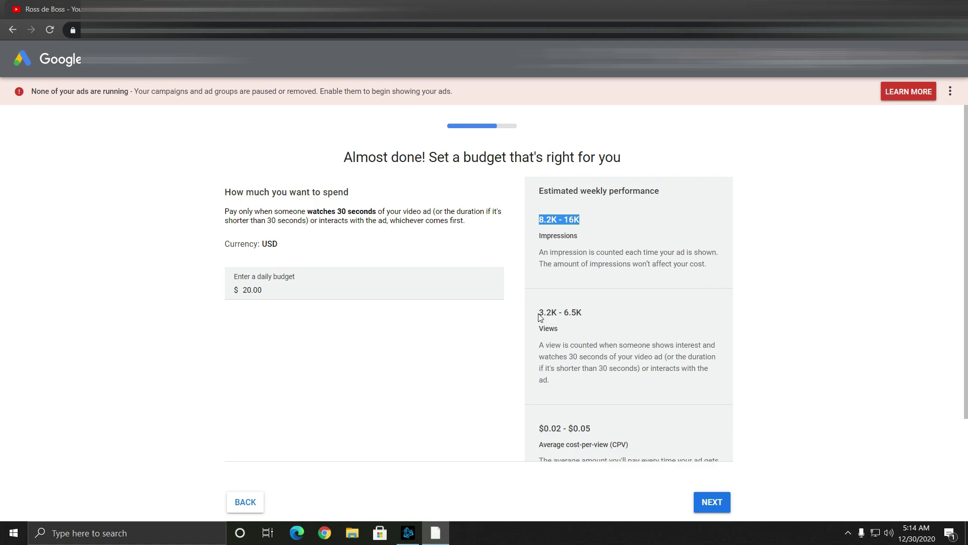
pyautogui.moveTo(538, 314); pyautogui.dragTo(596, 317)
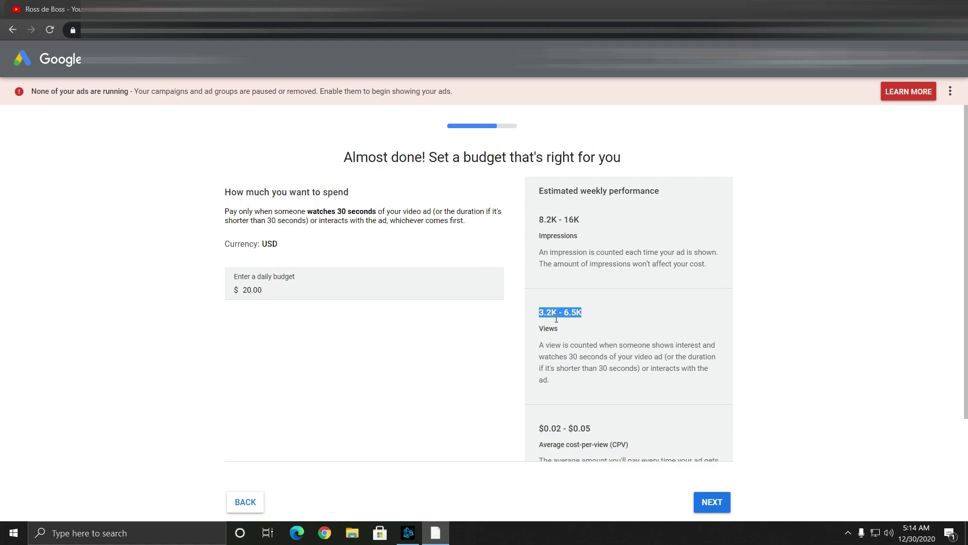
pyautogui.click(286, 295)
pyautogui.moveTo(285, 295); pyautogui.dragTo(241, 294)
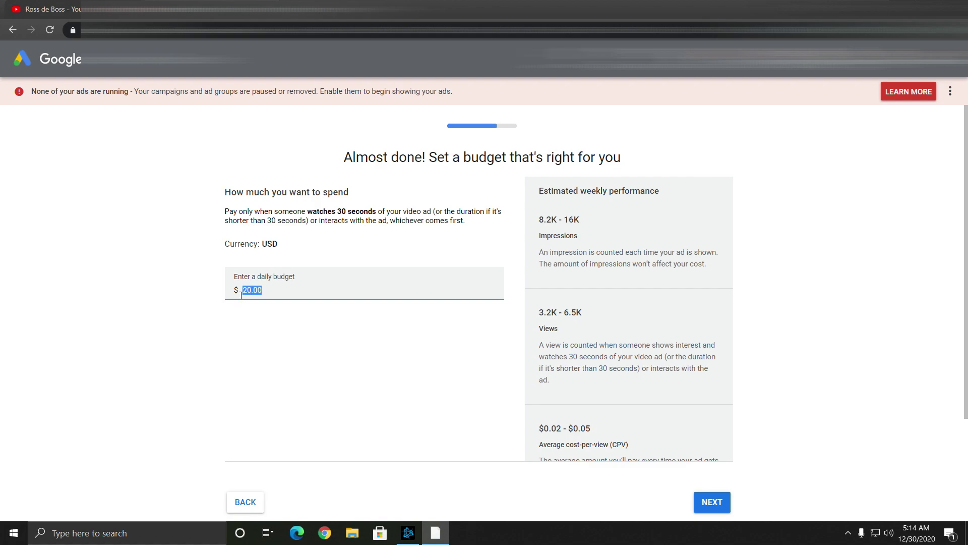
pyautogui.write('5.00')
# Check the new weekly estimates: 1.8K - 3.6K impressions and 720 - 1.6K views.
pyautogui.moveTo(539, 316); pyautogui.dragTo(583, 319)
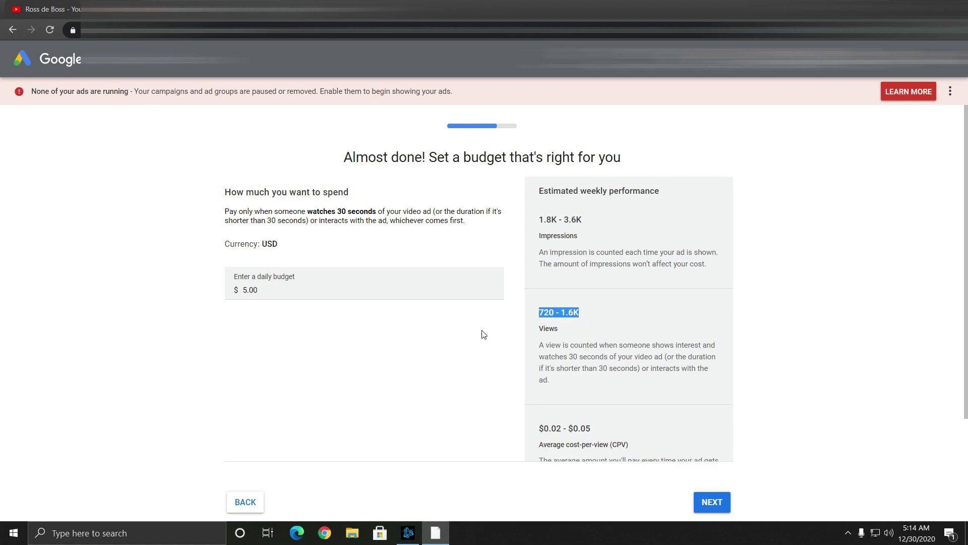
pyautogui.scroll(-2, 483, 335)
pyautogui.scroll(2, 584, 352)
pyautogui.scroll(-2, 555, 367)
pyautogui.scroll(-2, 444, 363)
pyautogui.scroll(2, 437, 354)
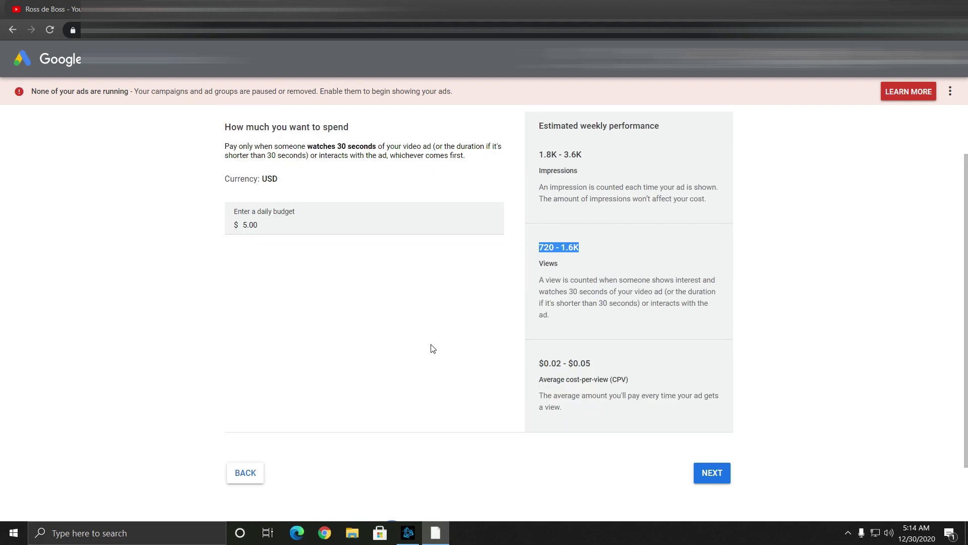
pyautogui.scroll(2, 324, 196)
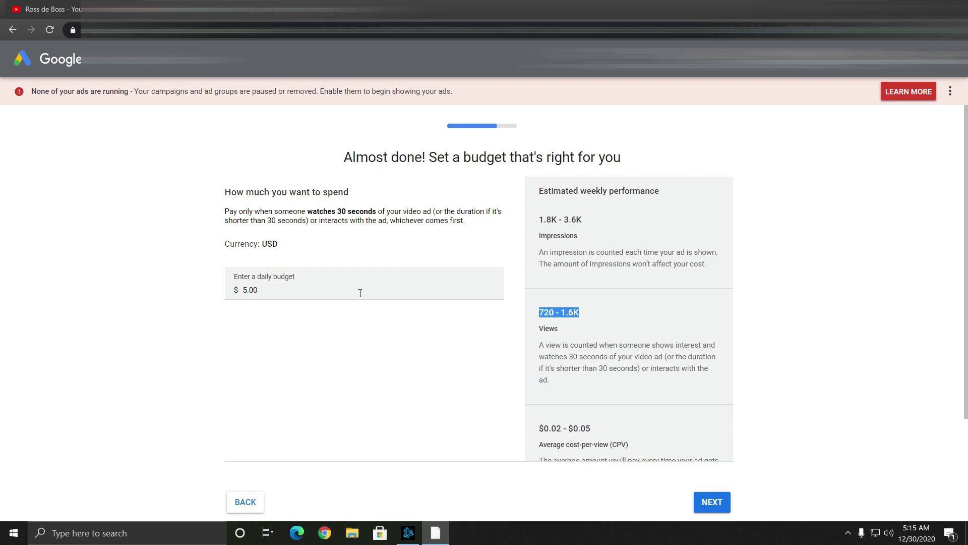
pyautogui.scroll(-3, 360, 292)
# Review the campaign (Missouri, Arkansas, Dallas; English; $5.00/day) and submit it.
pyautogui.click(711, 404)
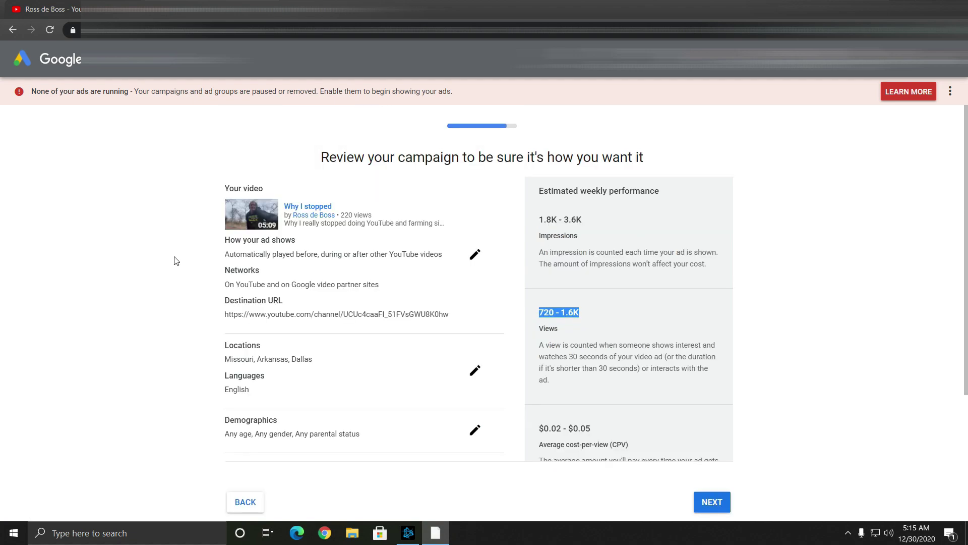
pyautogui.scroll(-2, 174, 295)
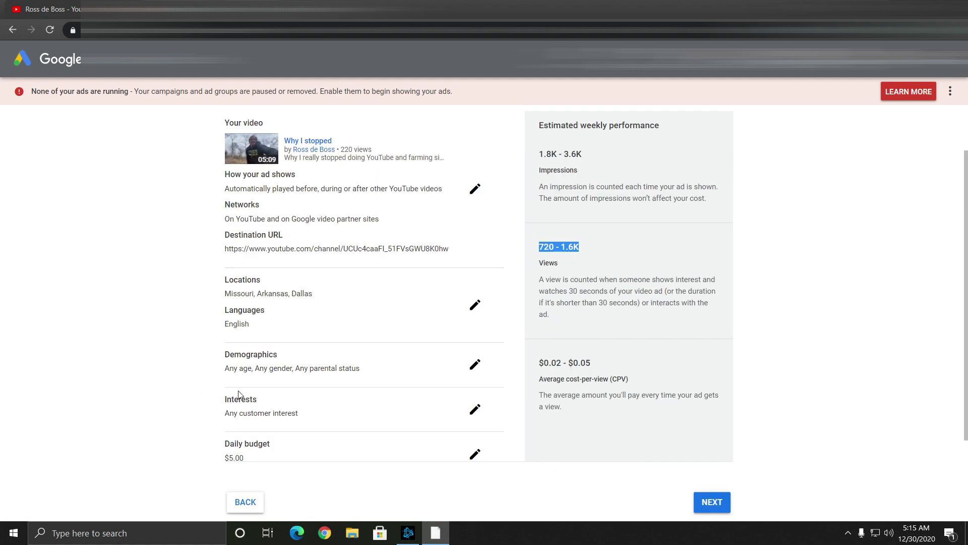
pyautogui.scroll(-3, 316, 429)
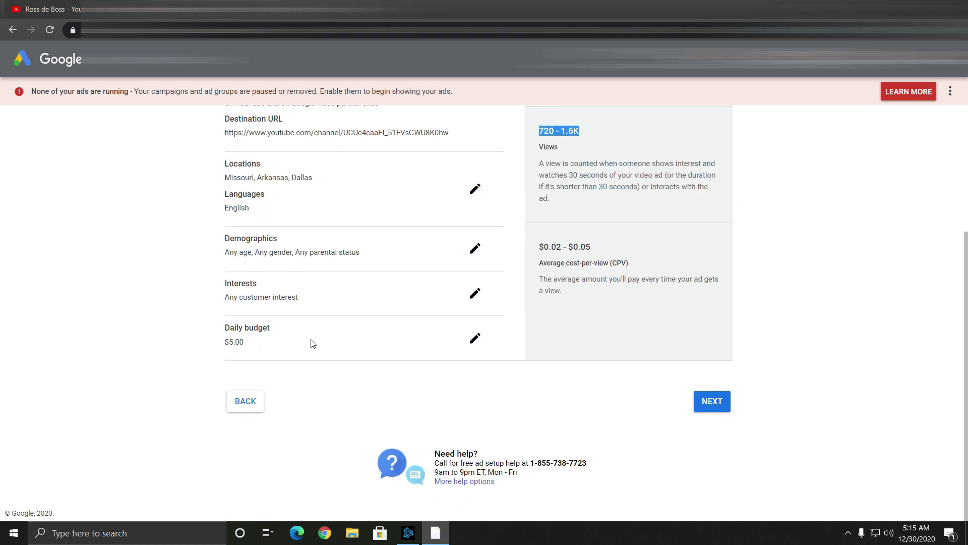
pyautogui.scroll(3, 251, 341)
pyautogui.scroll(1, 444, 351)
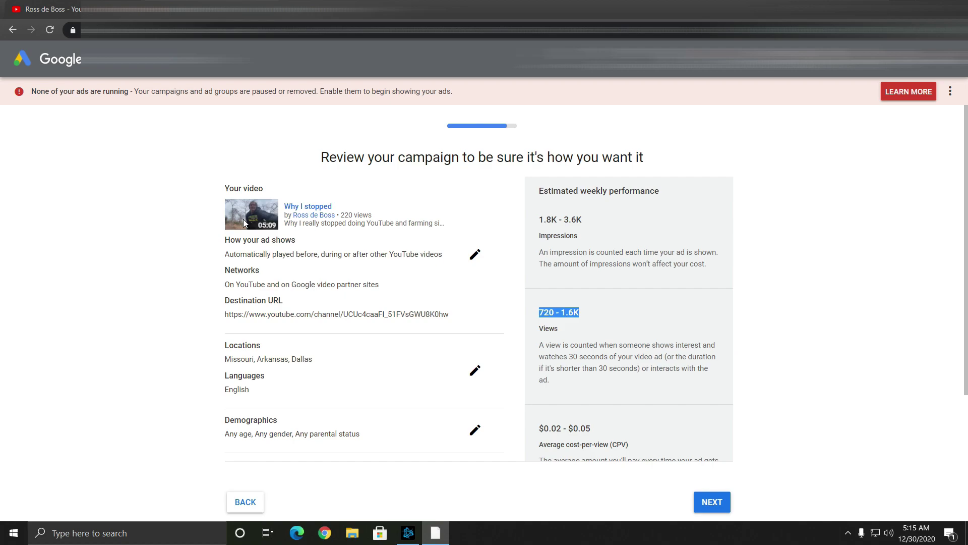
pyautogui.scroll(-3, 390, 305)
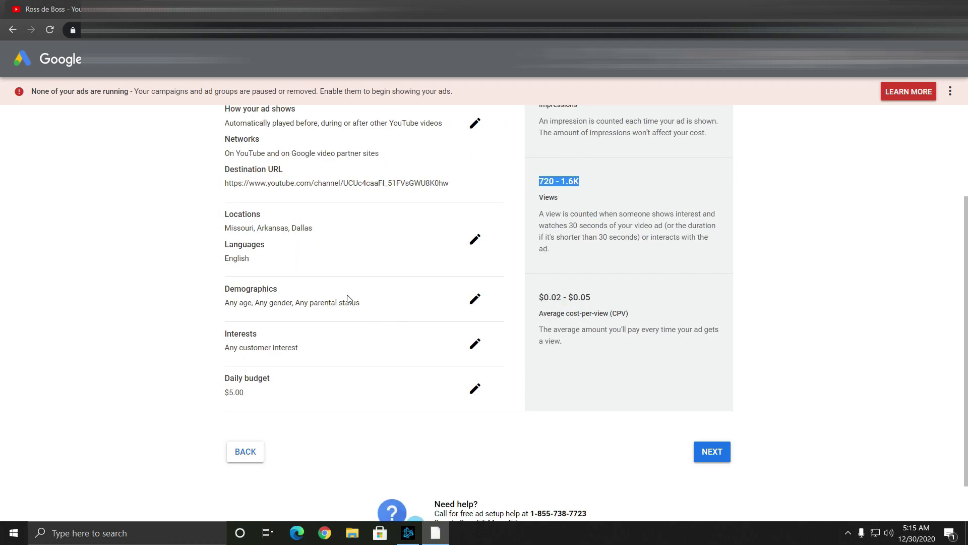
pyautogui.scroll(-2, 307, 311)
pyautogui.scroll(2, 307, 309)
pyautogui.scroll(3, 308, 306)
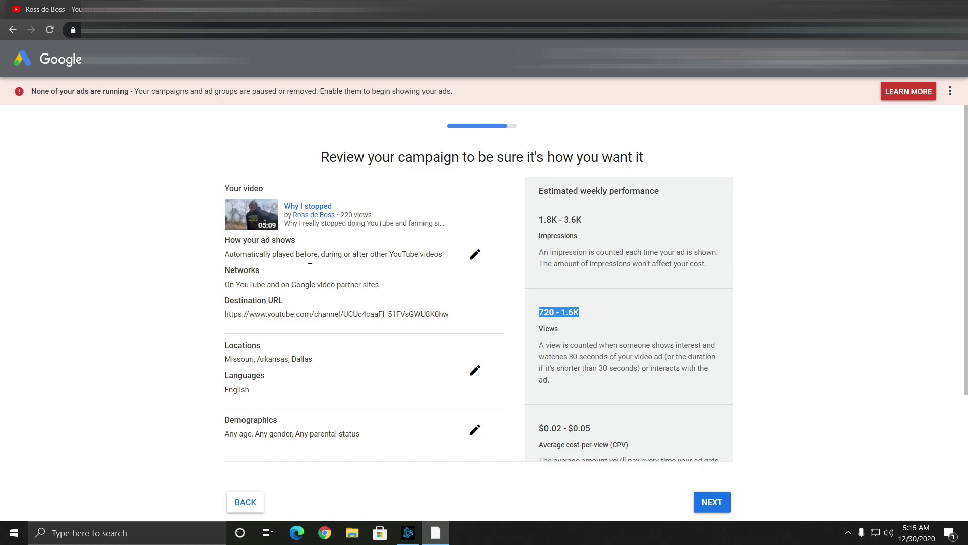
pyautogui.scroll(-1, 309, 260)
pyautogui.scroll(-1, 298, 277)
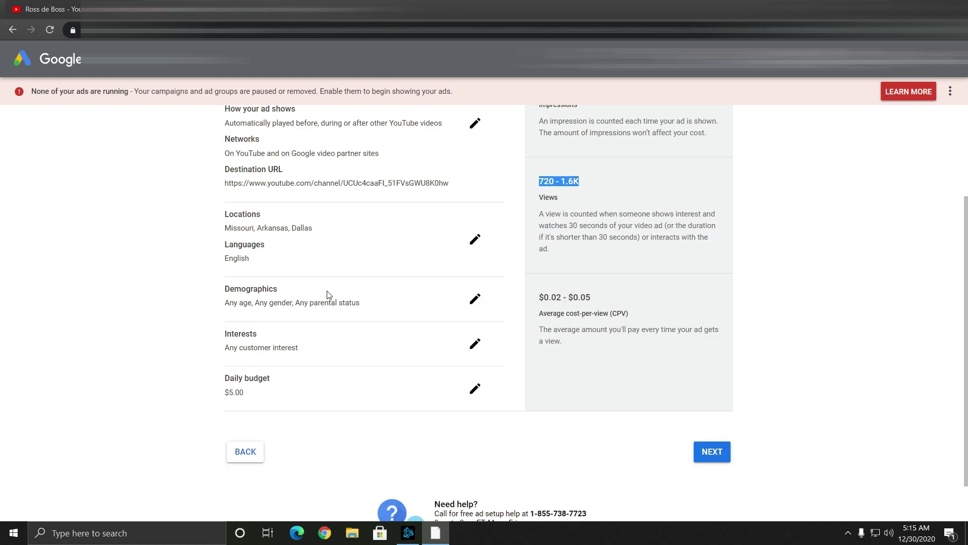
pyautogui.click(713, 451)
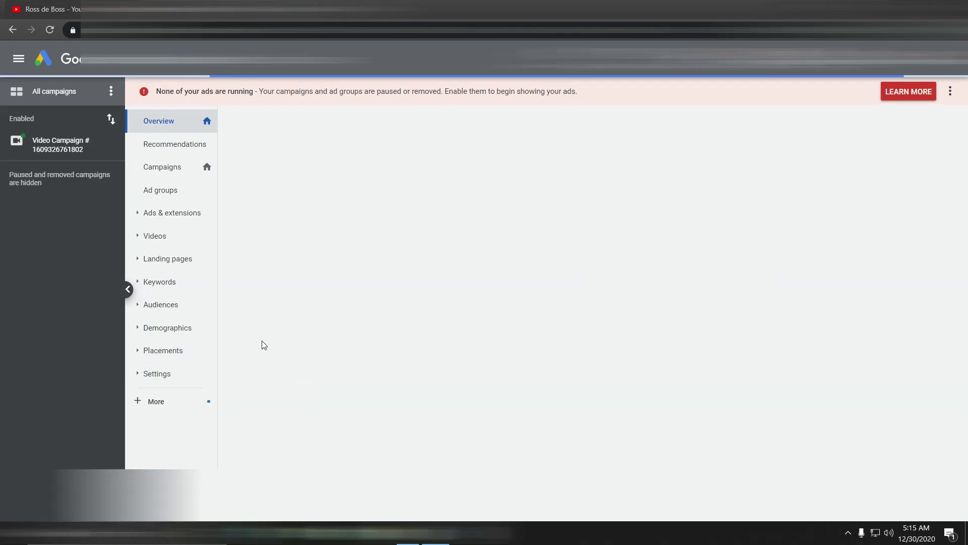
# Open the new video campaign from the sidebar and review its Eligible status.
pyautogui.click(200, 165)
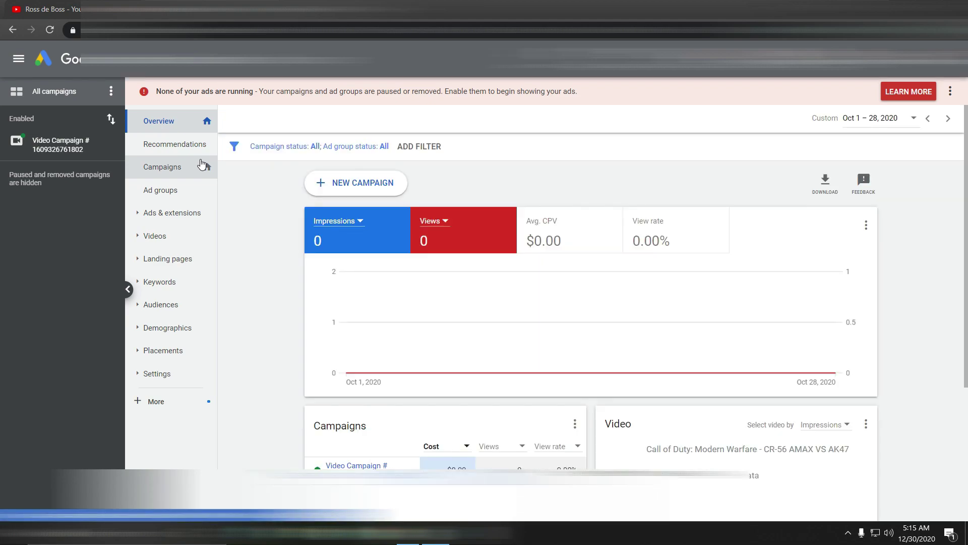
pyautogui.scroll(-4, 343, 312)
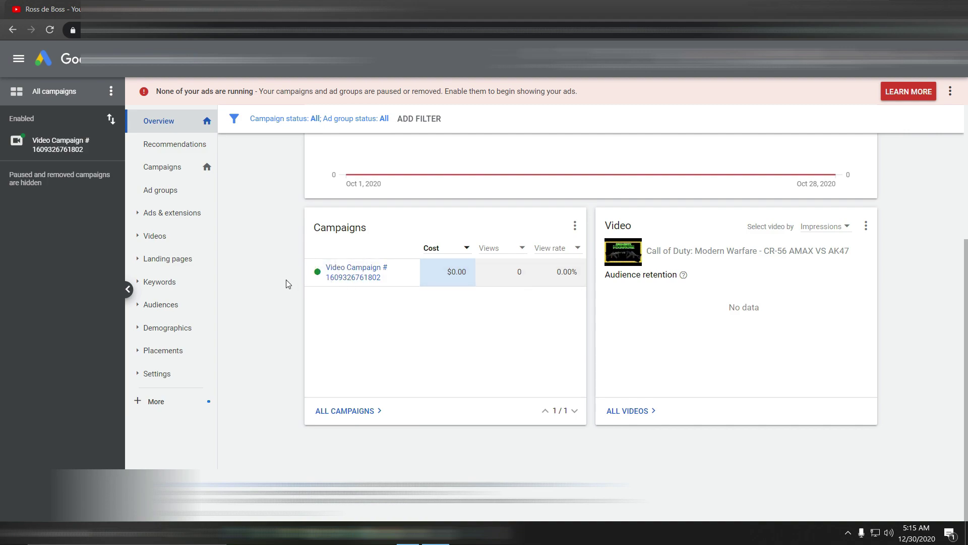
pyautogui.scroll(3, 434, 277)
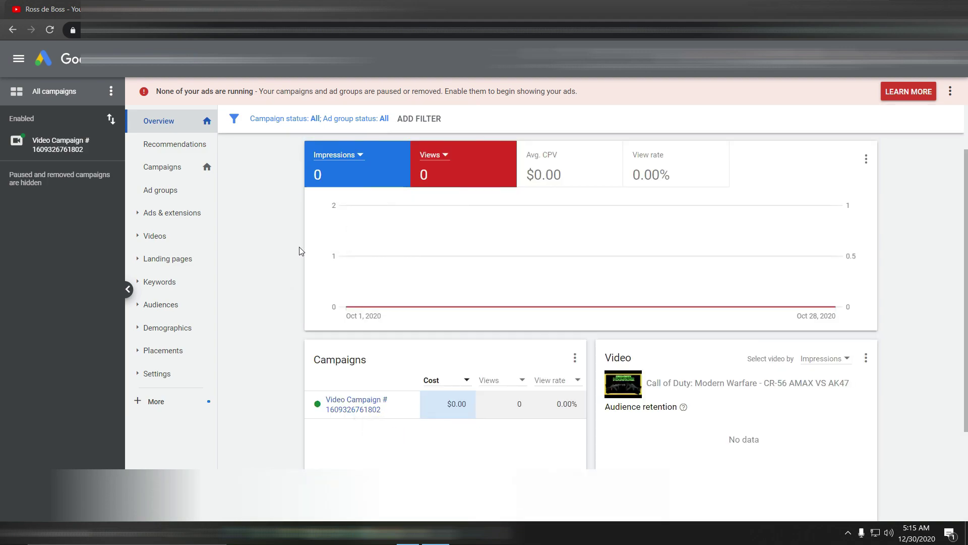
pyautogui.scroll(-3, 290, 241)
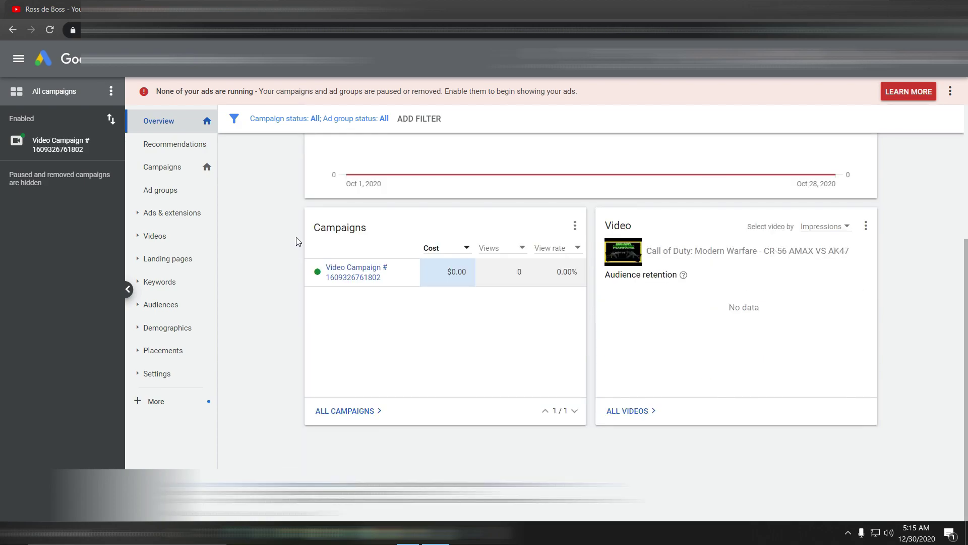
pyautogui.scroll(3, 265, 244)
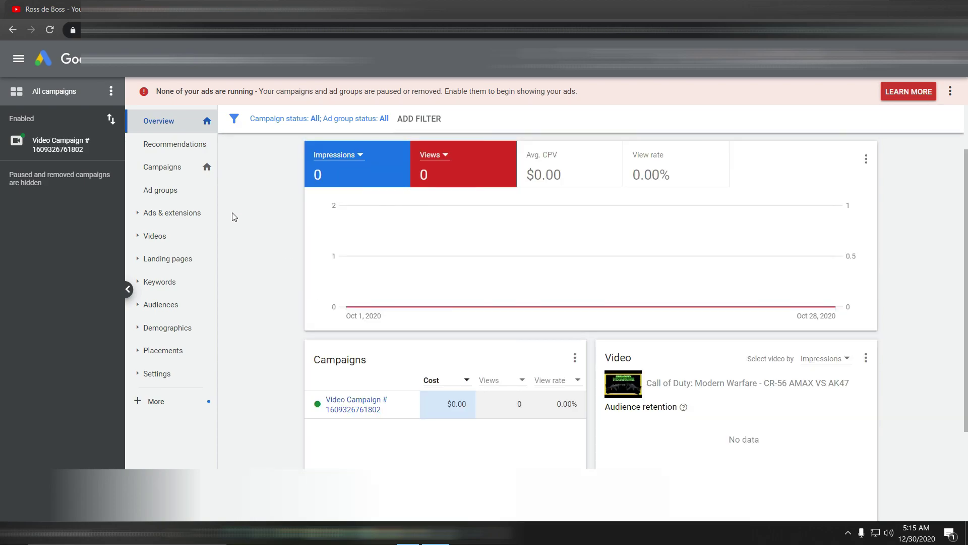
pyautogui.scroll(1, 233, 216)
pyautogui.click(77, 146)
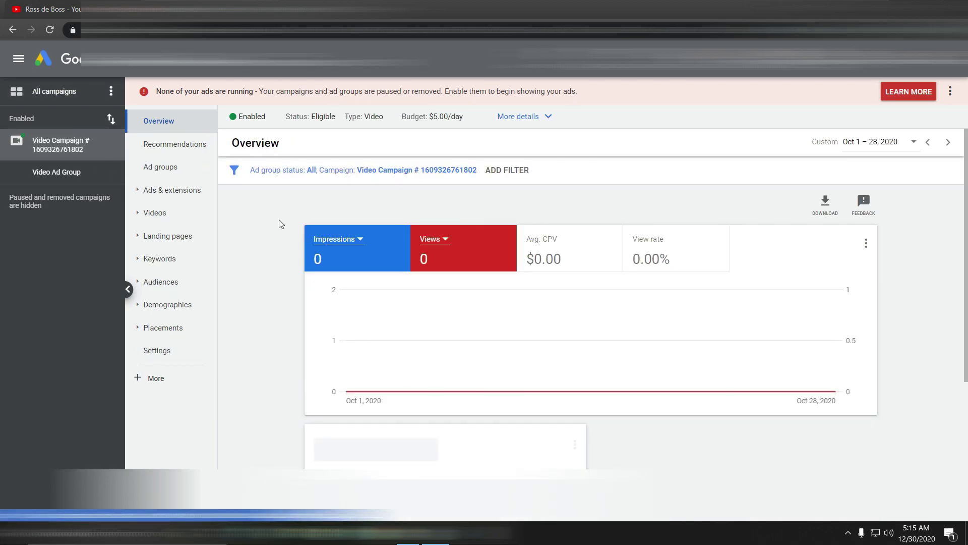
pyautogui.scroll(-3, 276, 244)
pyautogui.scroll(3, 277, 248)
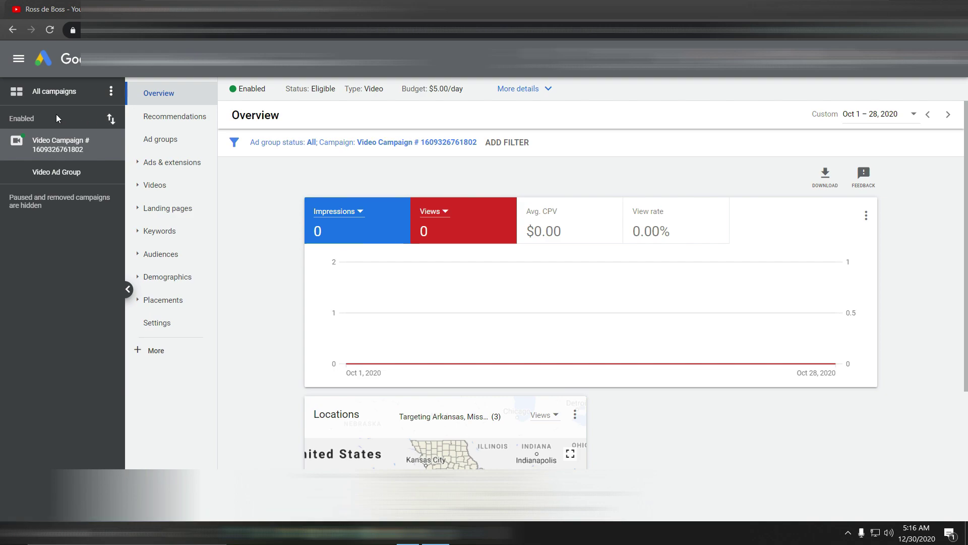
# Return to the All campaigns overview, showing the campaign with zero impressions.
pyautogui.click(55, 98)
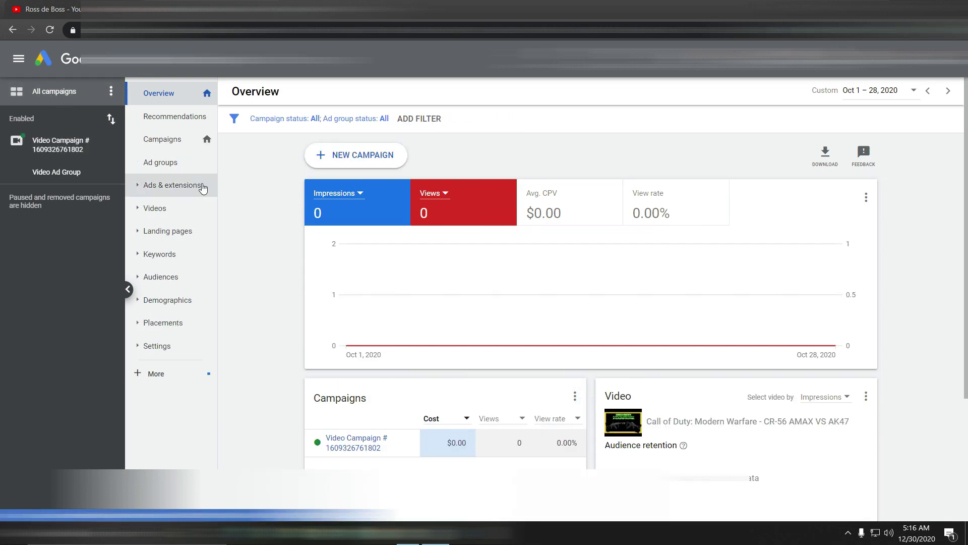
pyautogui.scroll(-3, 282, 231)
pyautogui.scroll(1, 275, 232)
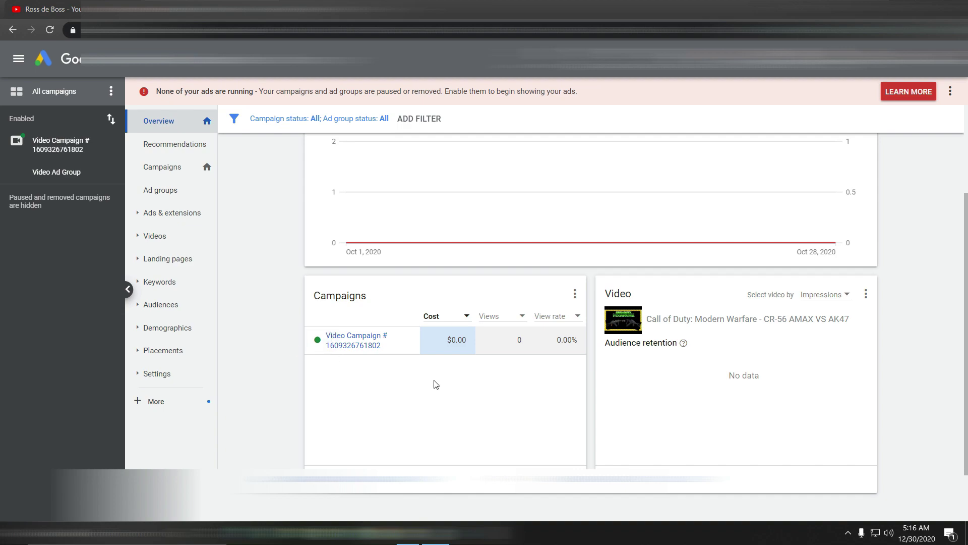
pyautogui.scroll(2, 465, 368)
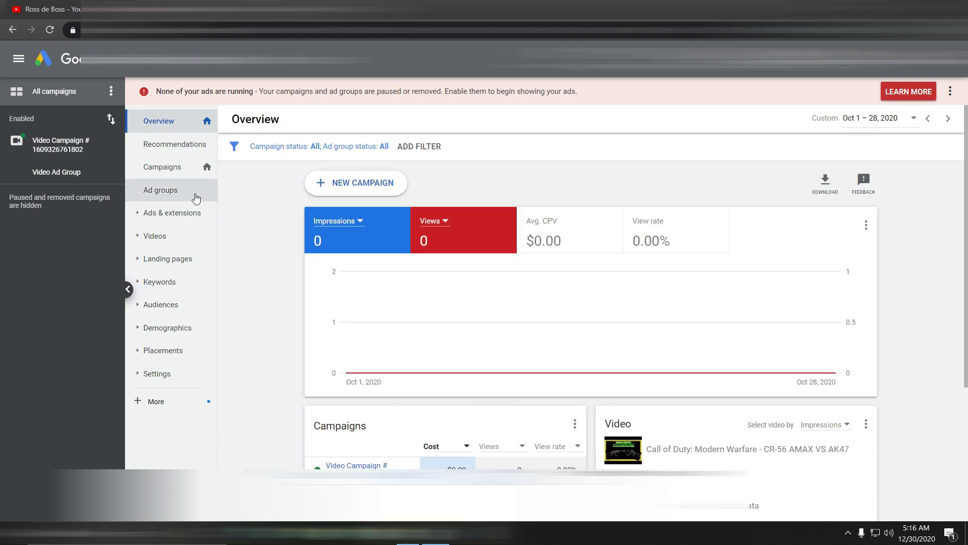
# Confirm the video campaign is Eligible at $5.00/day in Campaigns, then switch to YouTube.
pyautogui.click(166, 166)
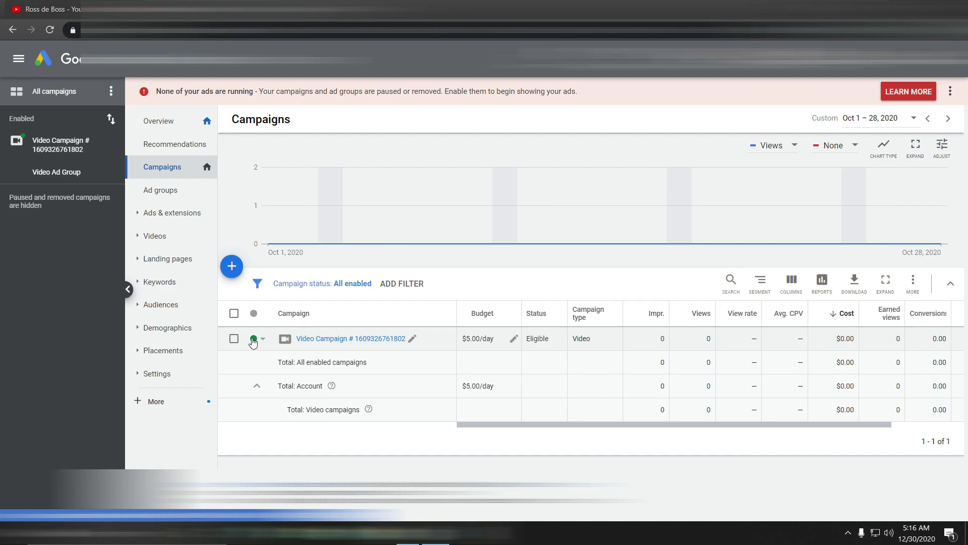
pyautogui.moveTo(253, 338)
pyautogui.moveTo(543, 345); pyautogui.dragTo(552, 346)
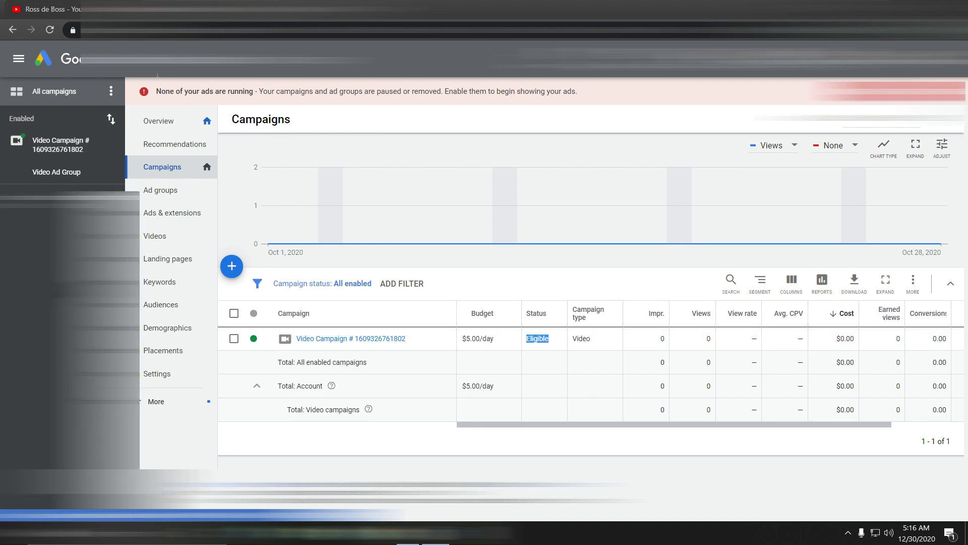
pyautogui.hotkey('ctrl', 'Tab')
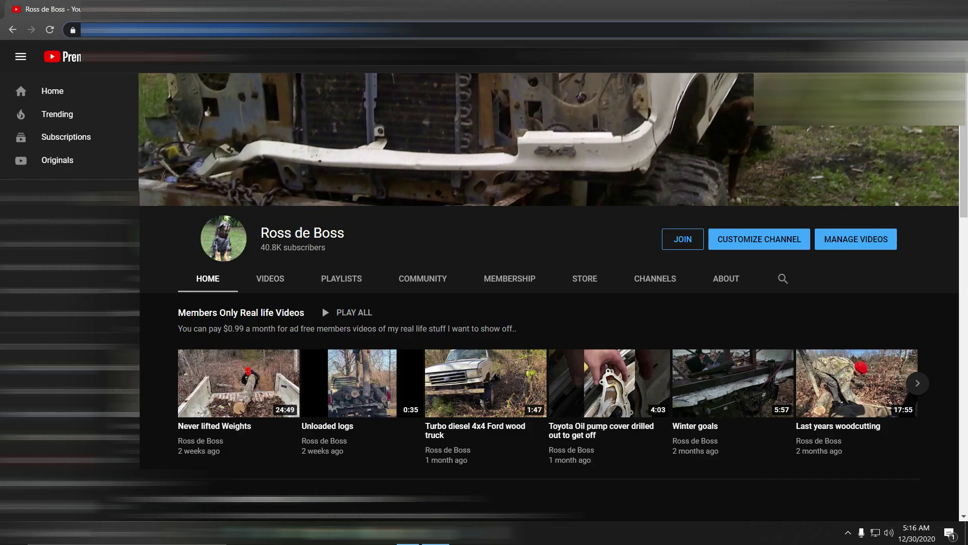
# Go to YouTube Studio from the profile avatar menu.
pyautogui.click(944, 56)
pyautogui.click(843, 190)
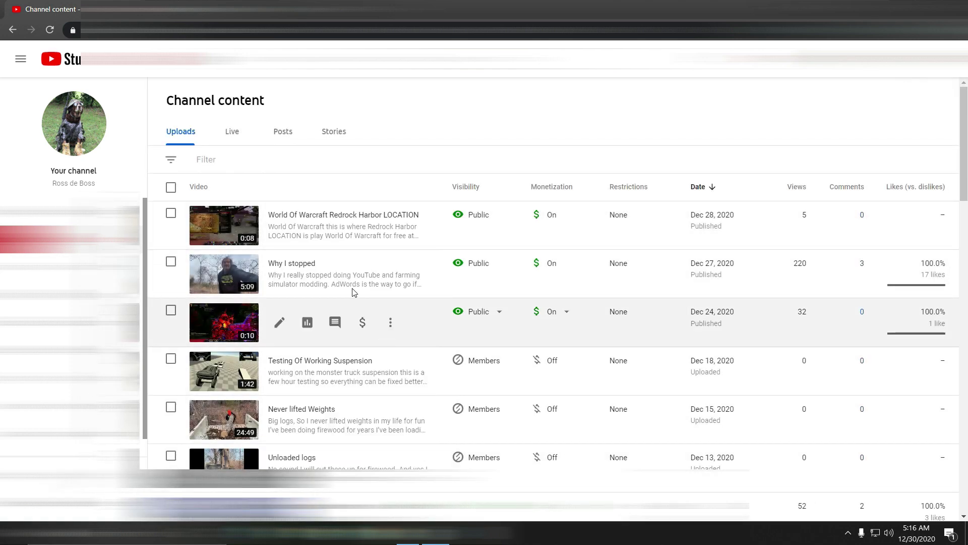
pyautogui.doubleClick(799, 268)
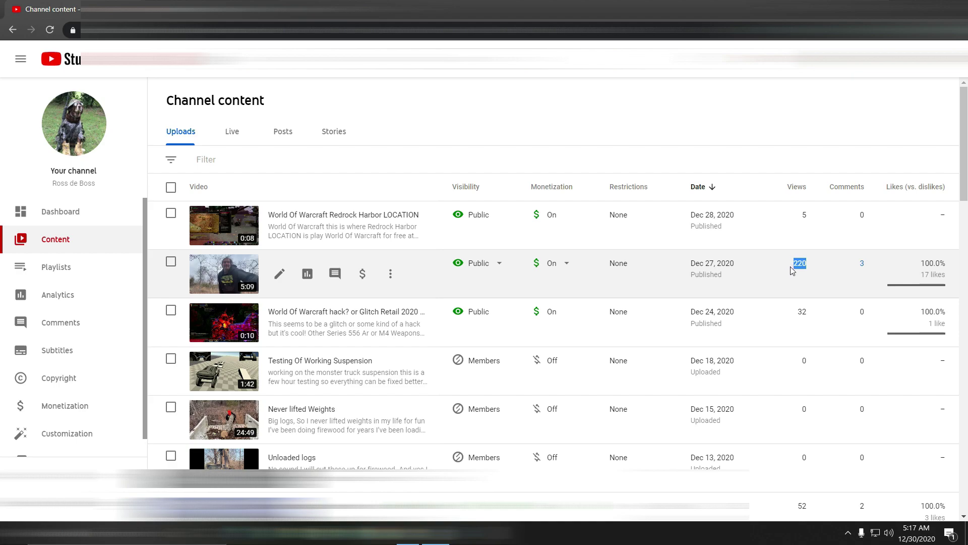
pyautogui.doubleClick(800, 271)
pyautogui.click(802, 270)
pyautogui.moveTo(809, 269)
pyautogui.mouseDown()
pyautogui.moveTo(793, 270)
pyautogui.moveTo(808, 270)
pyautogui.mouseUp()
pyautogui.moveTo(920, 266)
pyautogui.mouseDown()
pyautogui.moveTo(950, 274)
pyautogui.moveTo(934, 279)
pyautogui.mouseUp()
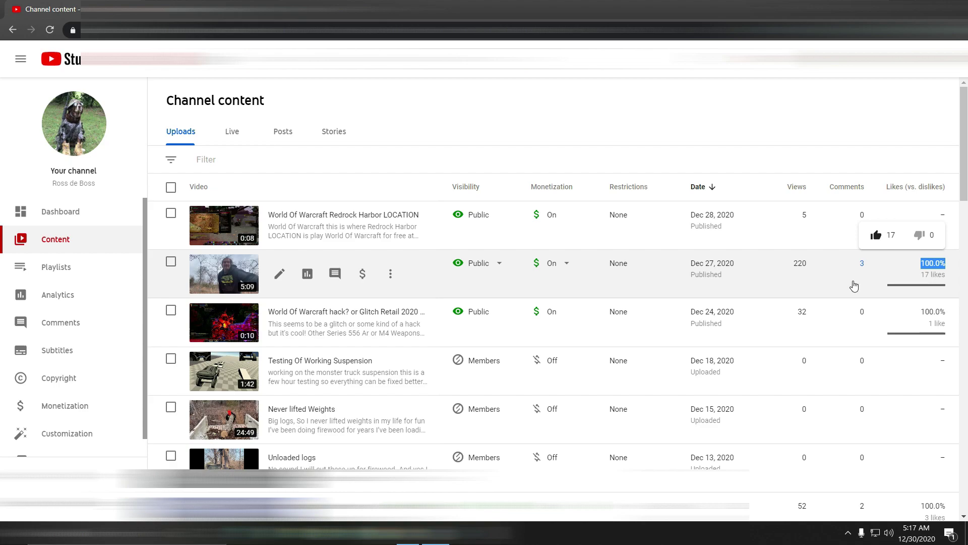
pyautogui.moveTo(793, 266); pyautogui.dragTo(809, 267)
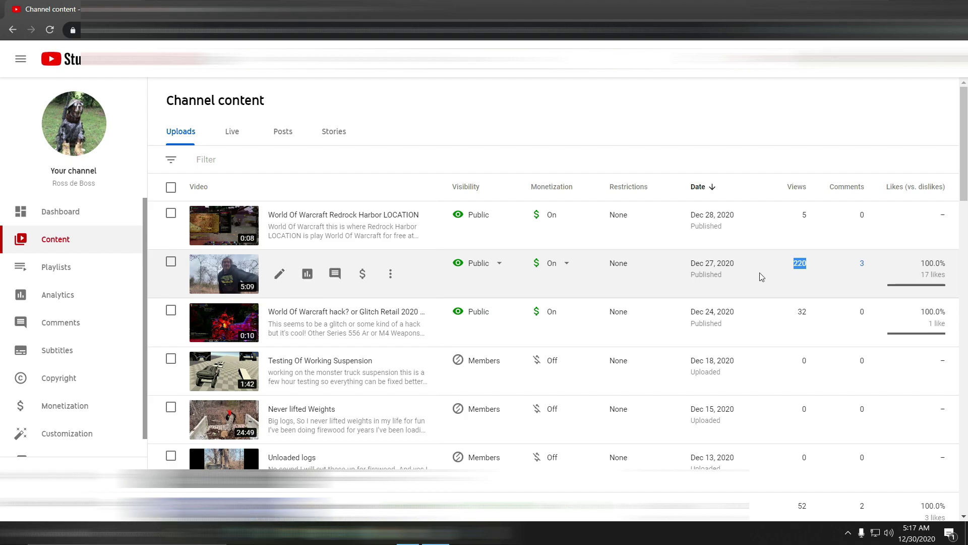
pyautogui.click(801, 270)
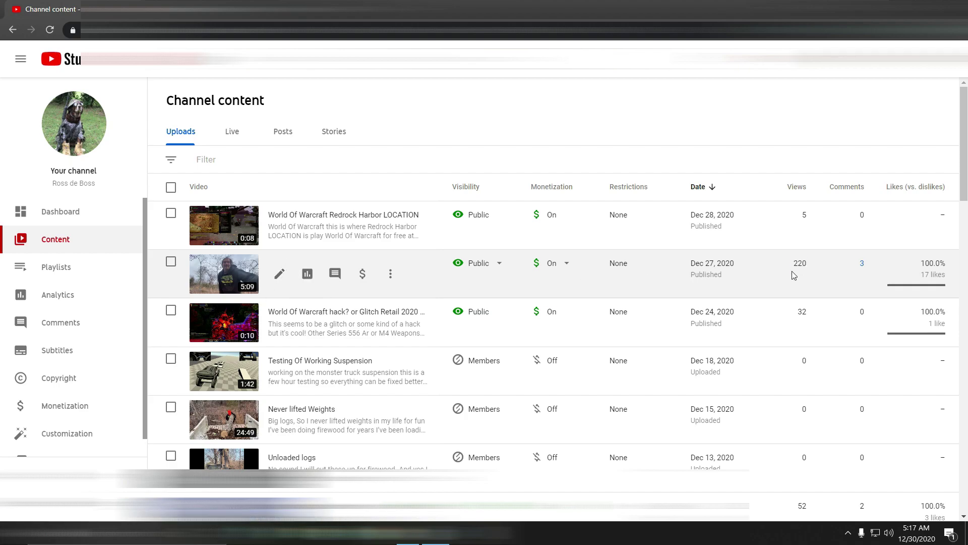